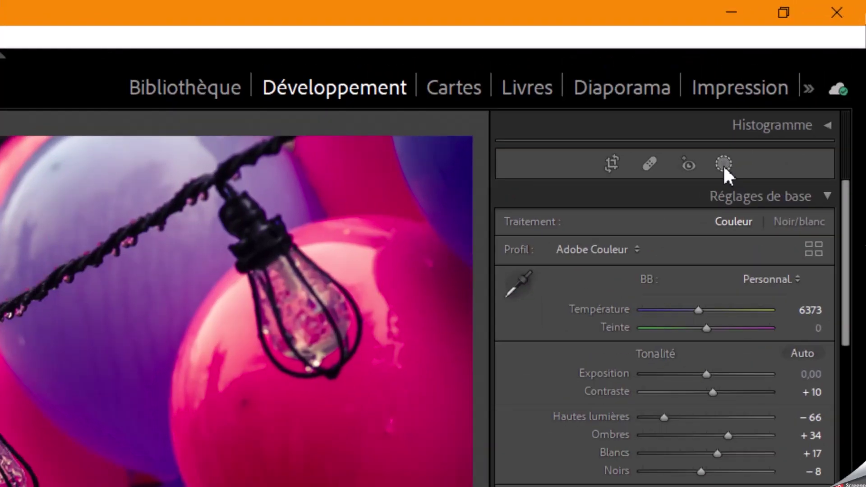
pyautogui.click(795, 82)
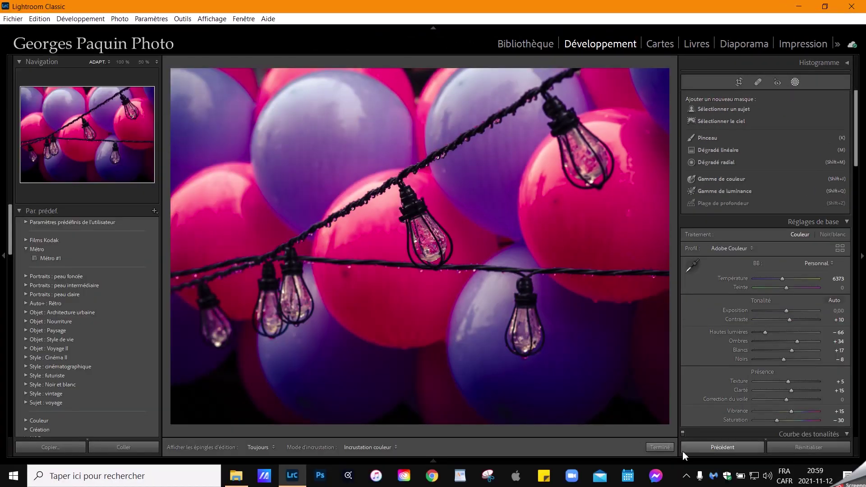
pyautogui.click(660, 447)
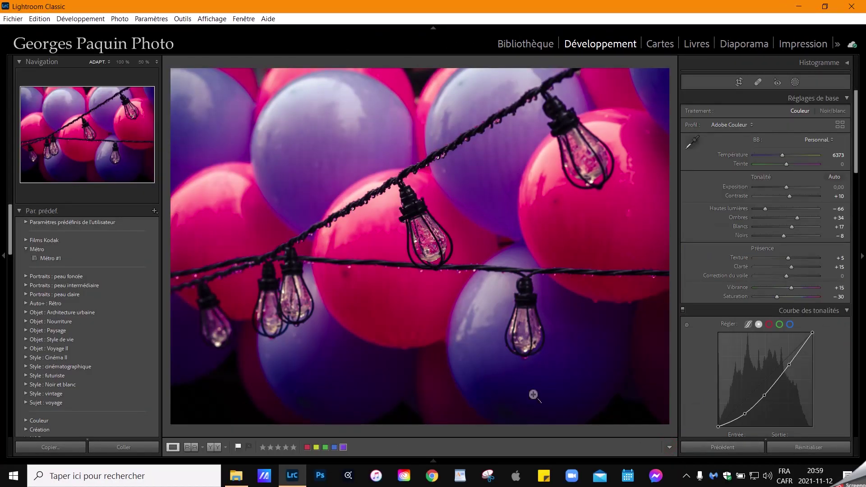
# - Add a Gamme de couleur mask by sampling the highlight area of the purple balloon behind the lower-right bulb
pyautogui.click(499, 276)
pyautogui.moveTo(543, 373); pyautogui.dragTo(437, 354)
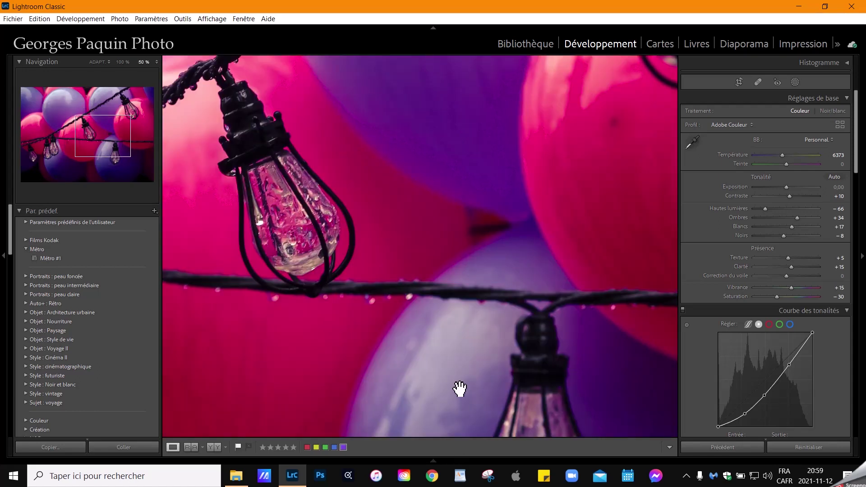
pyautogui.moveTo(460, 390); pyautogui.dragTo(432, 267)
pyautogui.moveTo(401, 334); pyautogui.dragTo(421, 331)
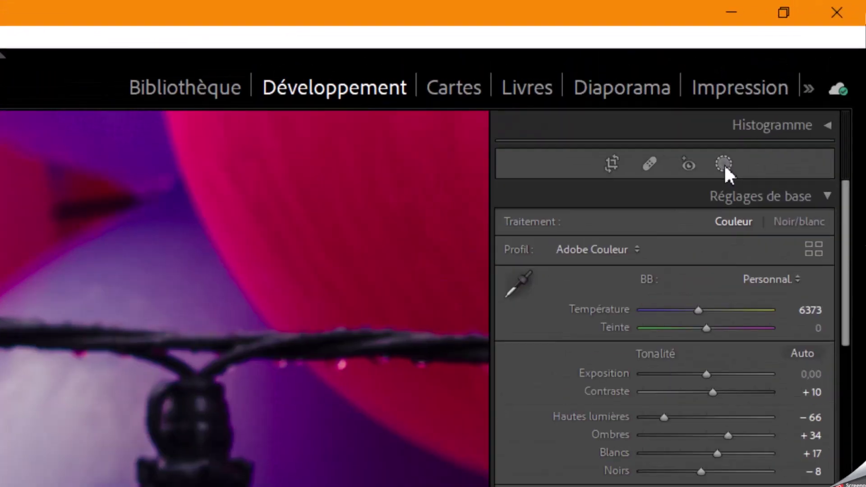
pyautogui.click(783, 96)
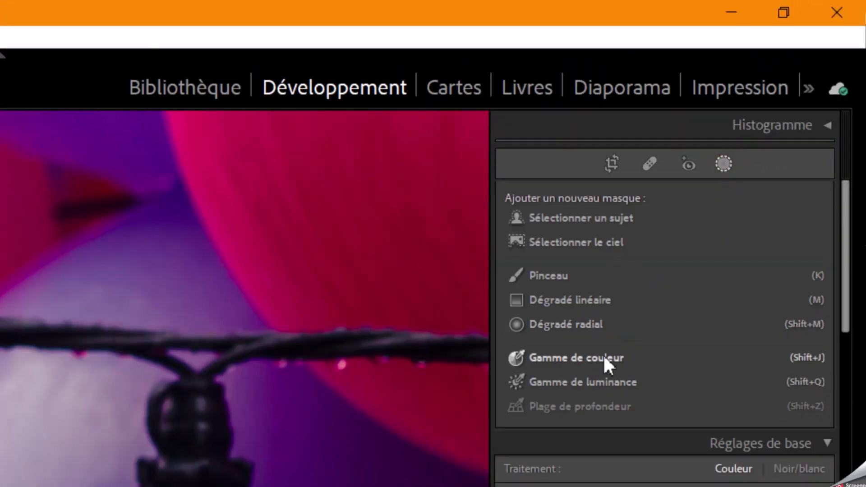
pyautogui.click(603, 356)
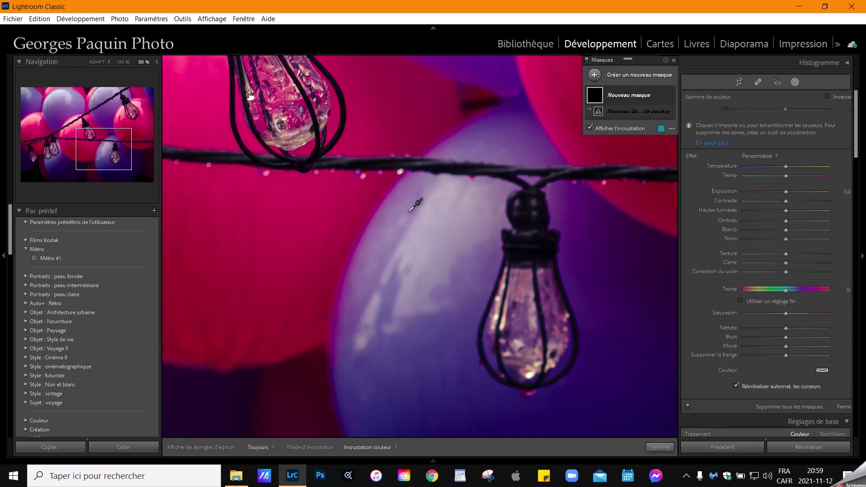
pyautogui.moveTo(404, 212); pyautogui.dragTo(467, 328)
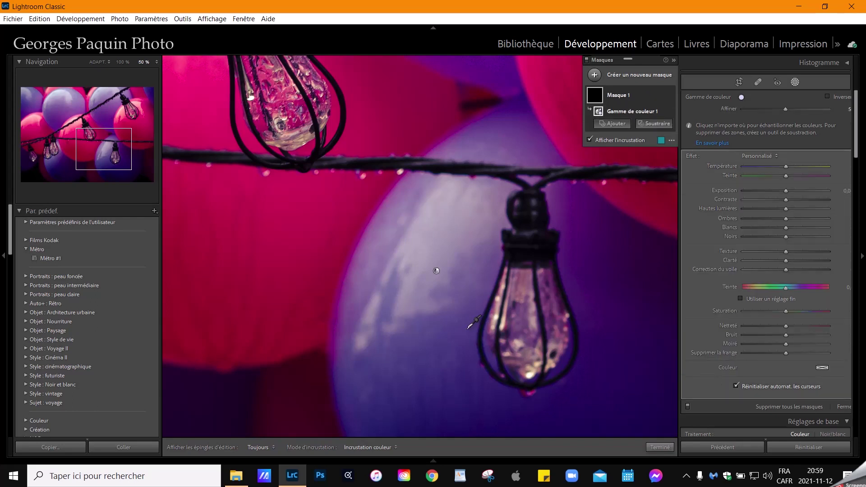
# - Check the color range mask's coverage across the whole photo with the overlay on and off, and leave it hidden
pyautogui.click(97, 61)
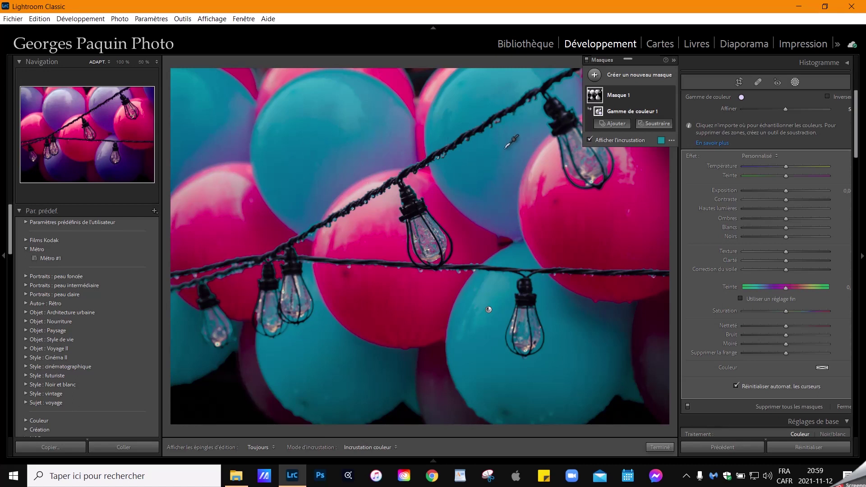
pyautogui.click(629, 140)
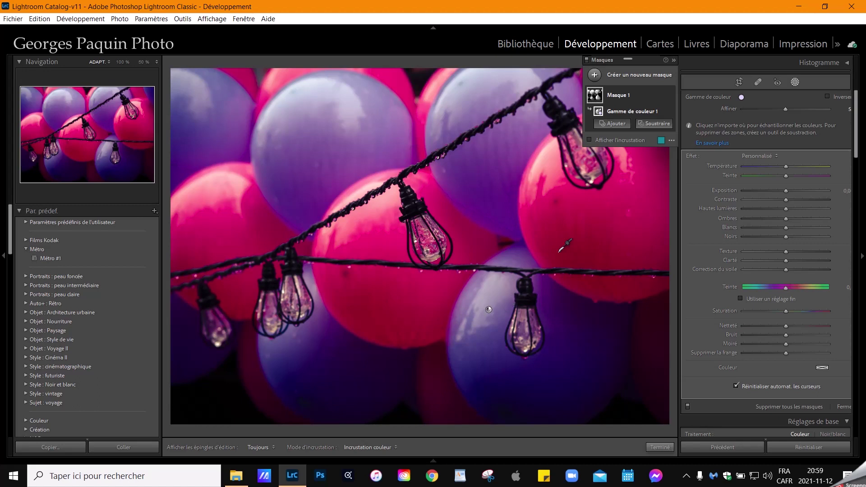
pyautogui.click(629, 141)
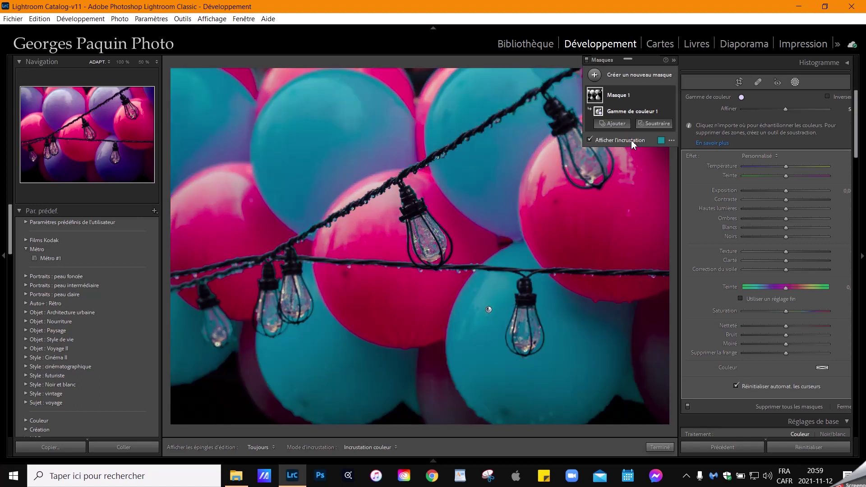
pyautogui.click(634, 141)
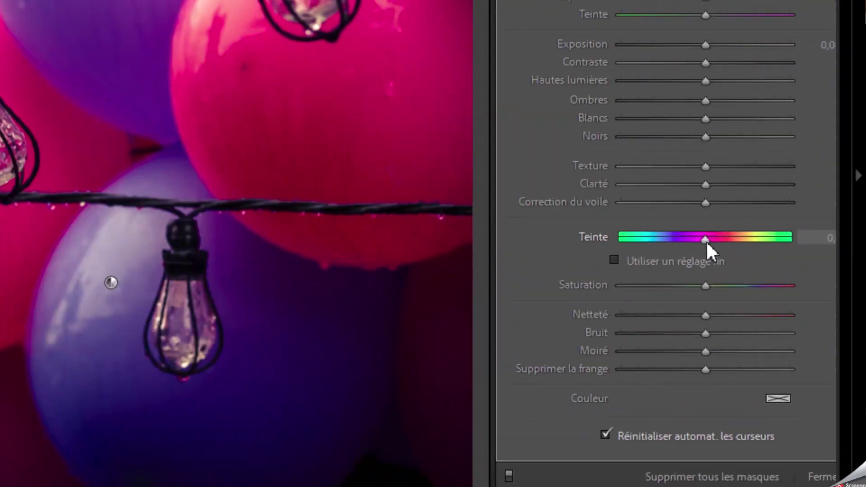
# - Shift the mask's Teinte to about −166 to turn the purple balloons green, and raise Affiner to widen the range, checking coverage with the overlay
pyautogui.moveTo(705, 240); pyautogui.dragTo(682, 244)
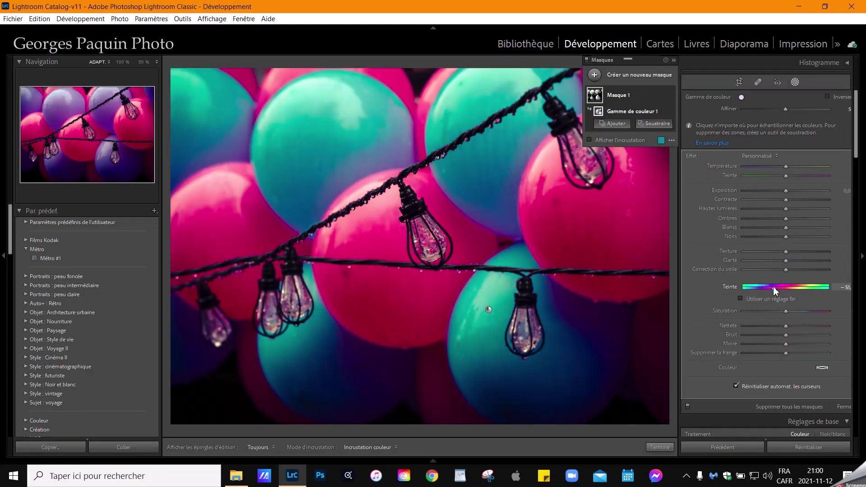
pyautogui.moveTo(773, 288); pyautogui.dragTo(701, 355)
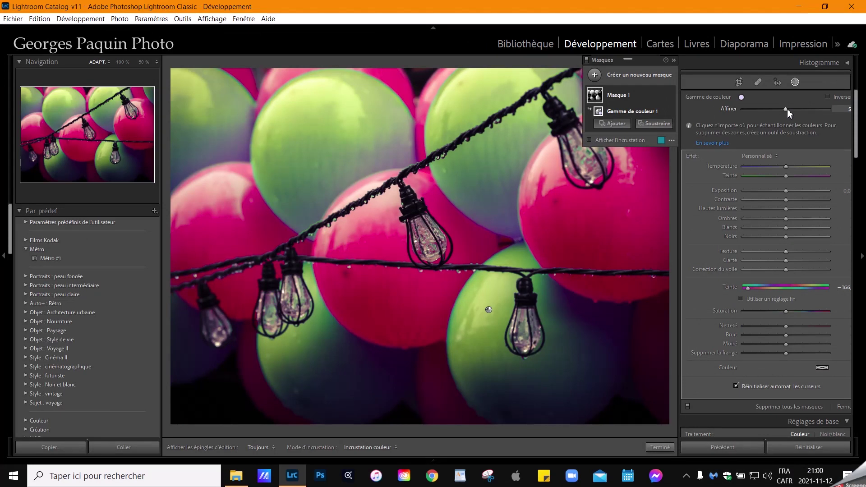
pyautogui.moveTo(785, 110); pyautogui.dragTo(797, 115)
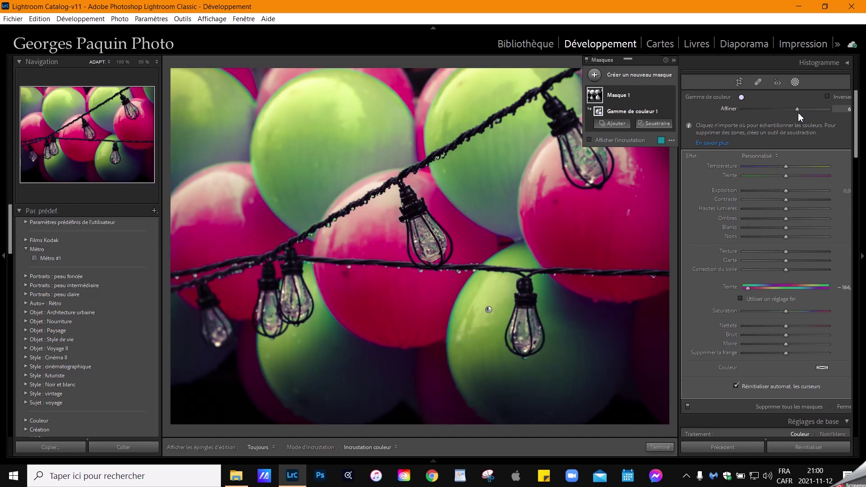
pyautogui.moveTo(802, 115); pyautogui.dragTo(808, 112)
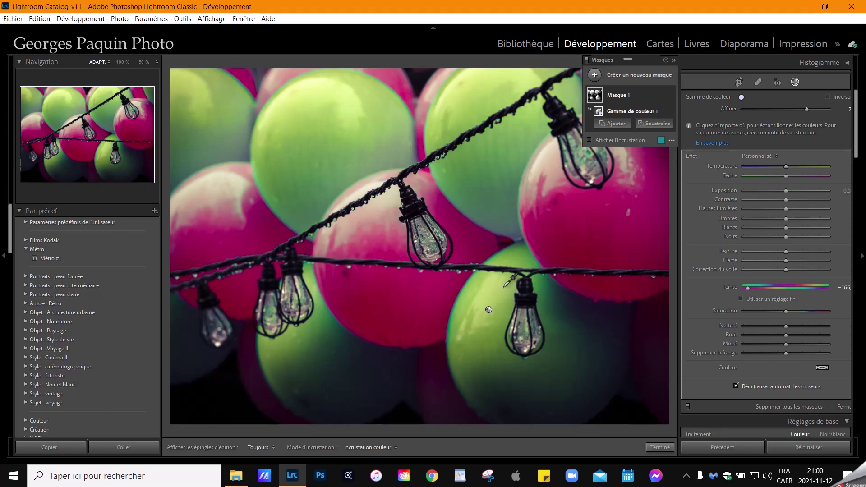
pyautogui.click(621, 140)
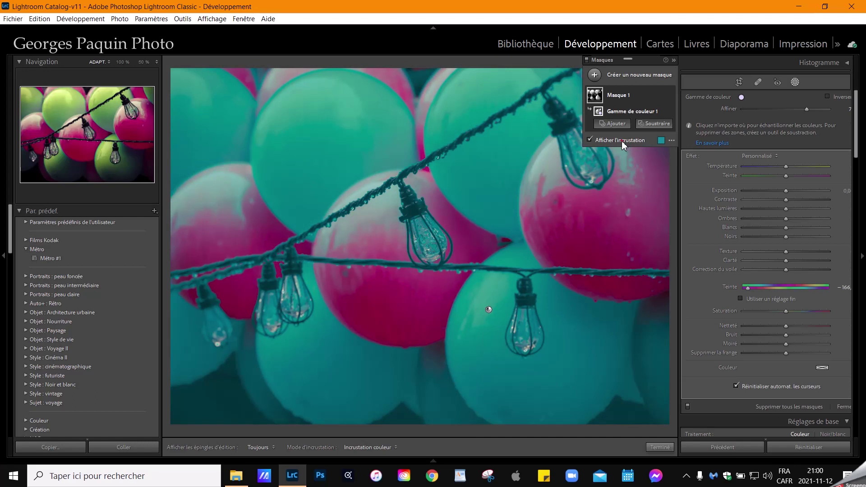
pyautogui.click(622, 141)
# - Set the mask's Teinte to about −146 and apply a yellow-green Couleur tint with hue 60° and saturation 57%
pyautogui.moveTo(750, 292); pyautogui.dragTo(752, 301)
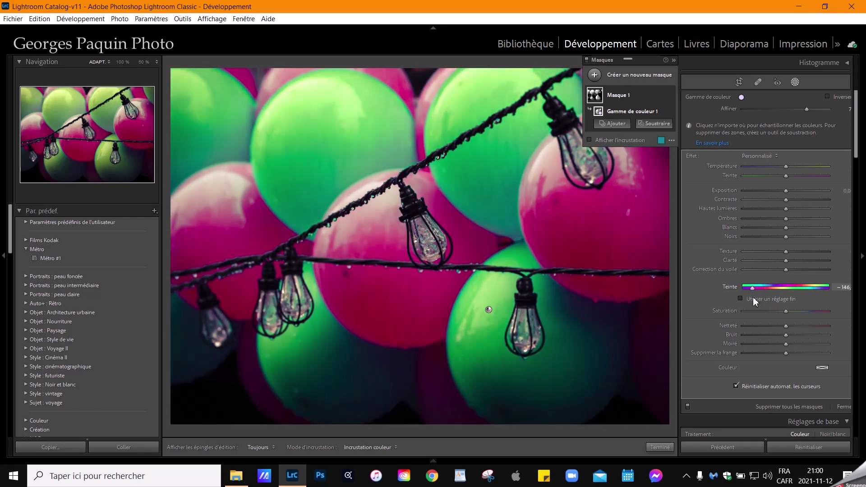
pyautogui.click(822, 368)
pyautogui.click(665, 383)
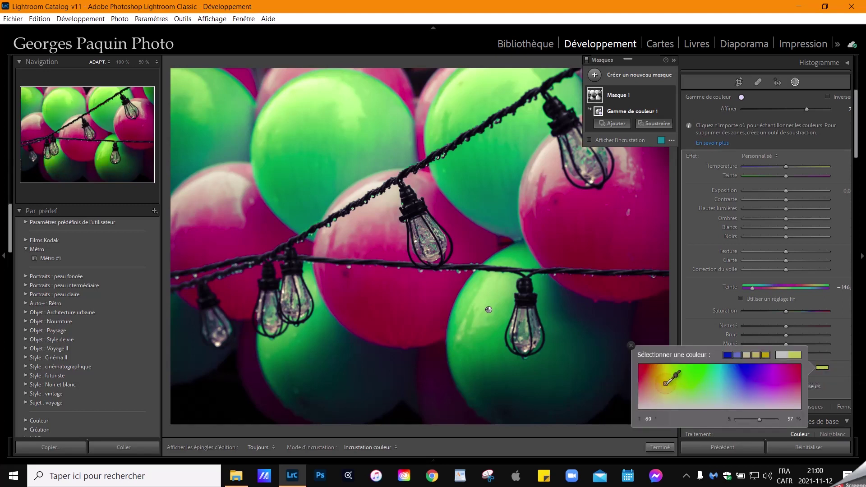
pyautogui.click(705, 312)
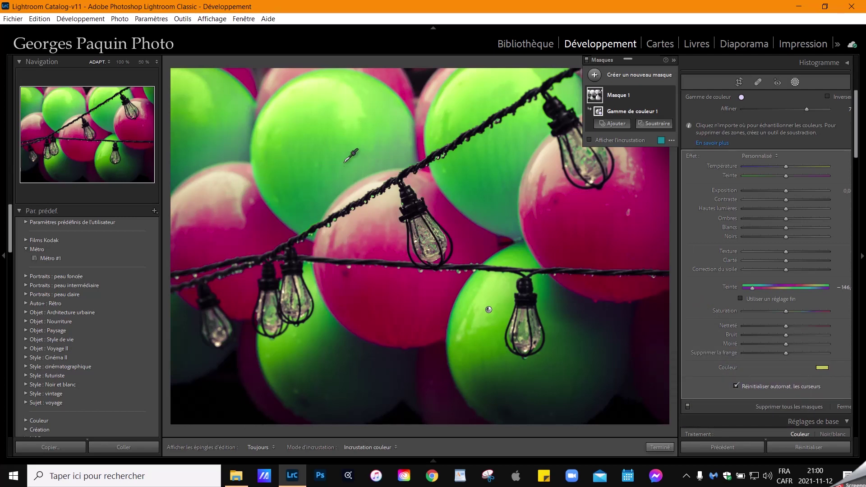
# - Lower the mask's Saturation slightly and finish the masking edits on the balloon photo
pyautogui.moveTo(785, 312); pyautogui.dragTo(782, 317)
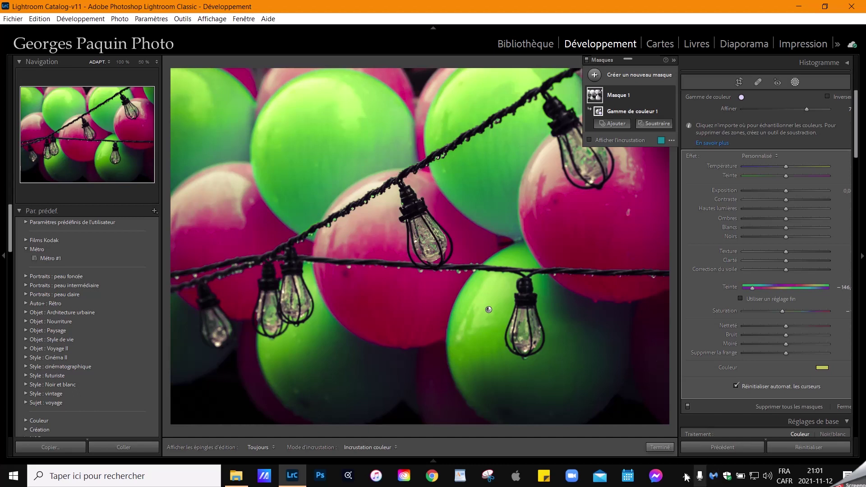
pyautogui.click(661, 447)
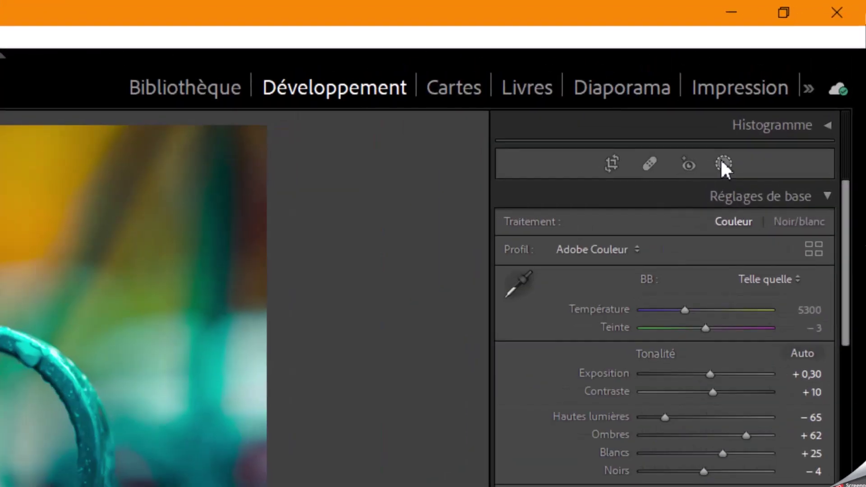
# - Add a Dégradé linéaire mask to the iron gate photo, covering the lower part and fading diagonally upward near the scroll
pyautogui.click(795, 84)
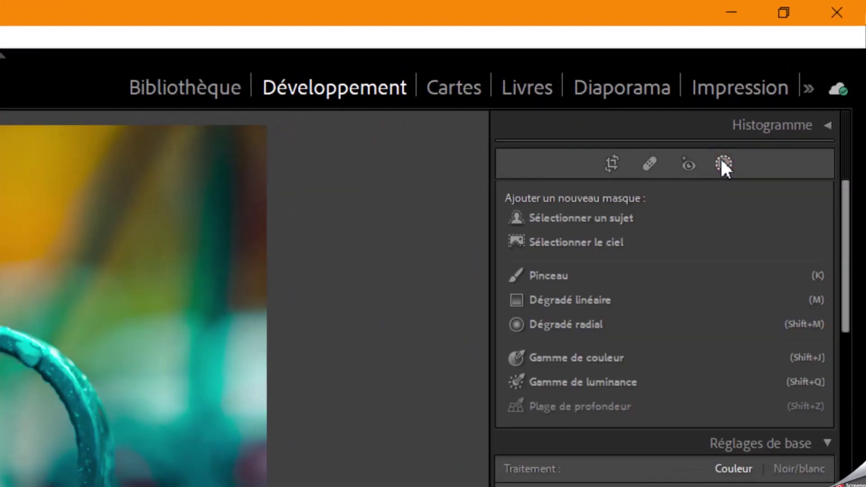
pyautogui.click(593, 299)
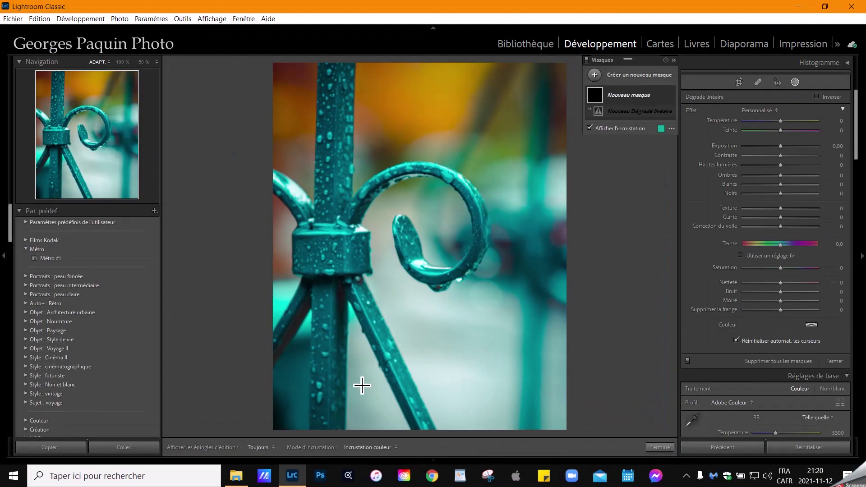
pyautogui.moveTo(530, 285); pyautogui.dragTo(450, 69)
pyautogui.moveTo(379, 228); pyautogui.dragTo(378, 225)
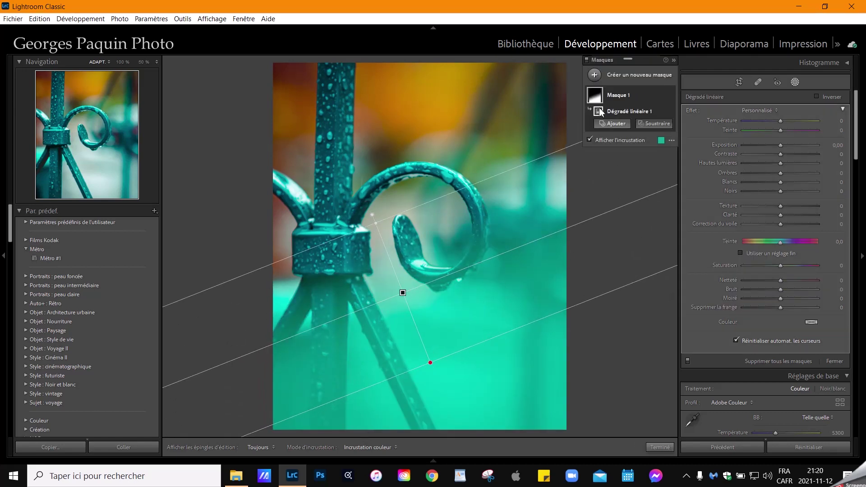
# - Intersect the linear gradient mask with a Gamme de luminance selection
pyautogui.press('alt')
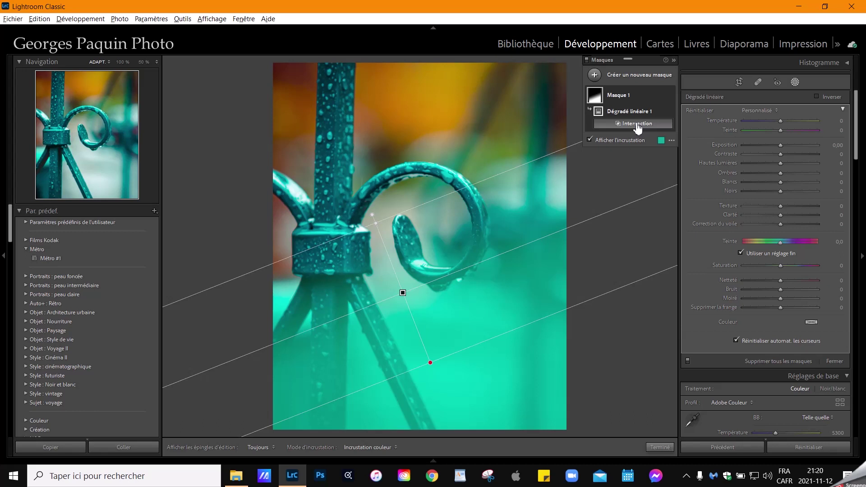
pyautogui.keyDown('alt'); pyautogui.click(637, 124); pyautogui.keyUp('alt')
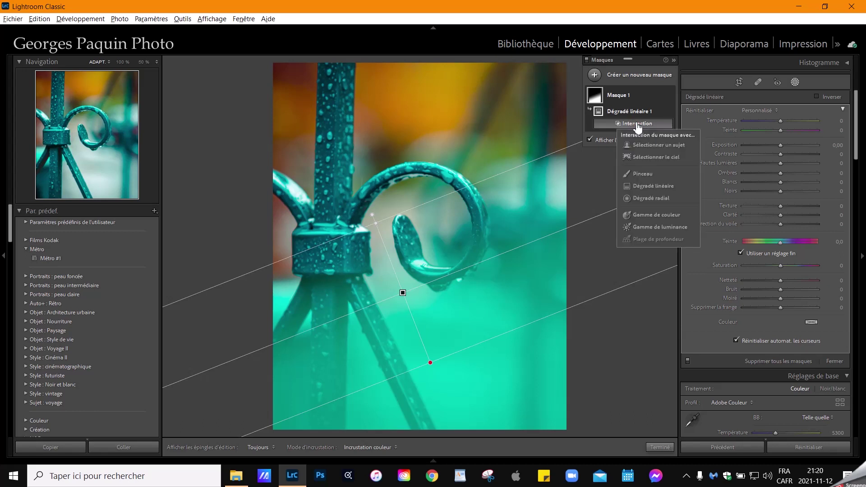
pyautogui.click(667, 228)
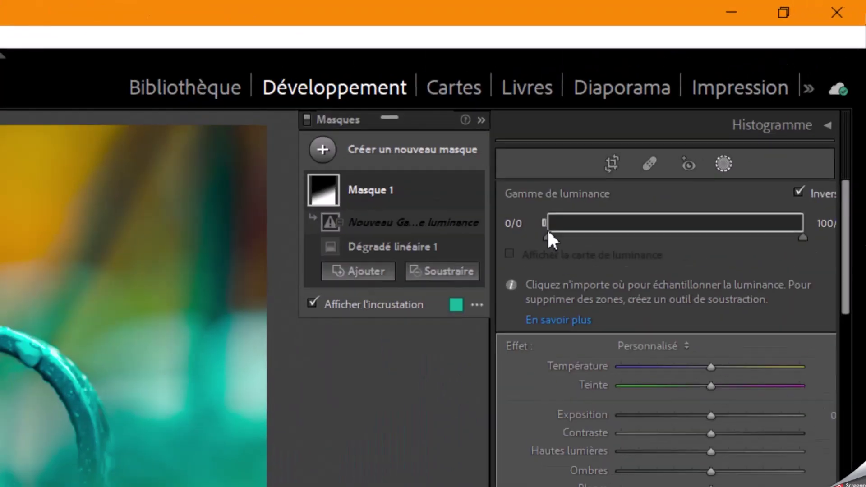
# - Restrict the luminance range to bright tones with the lower limit at 83 and its falloff starting at 42
pyautogui.click(682, 136)
pyautogui.moveTo(550, 239); pyautogui.dragTo(629, 252)
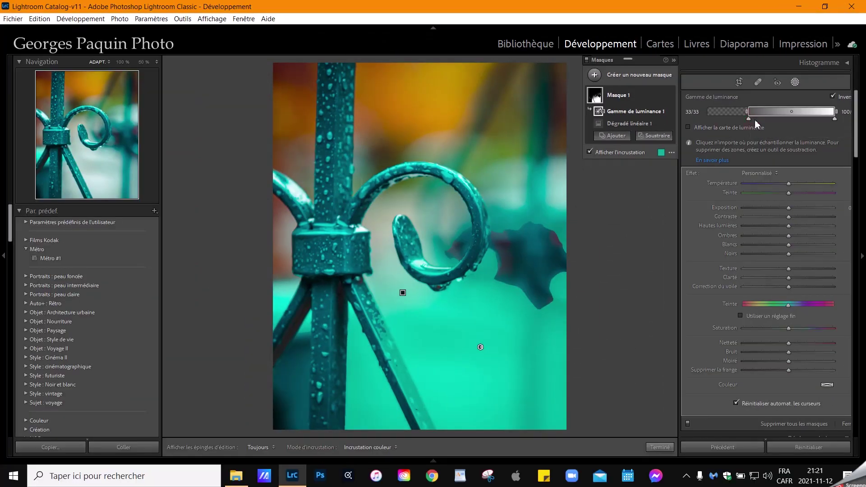
pyautogui.moveTo(756, 125); pyautogui.dragTo(814, 124)
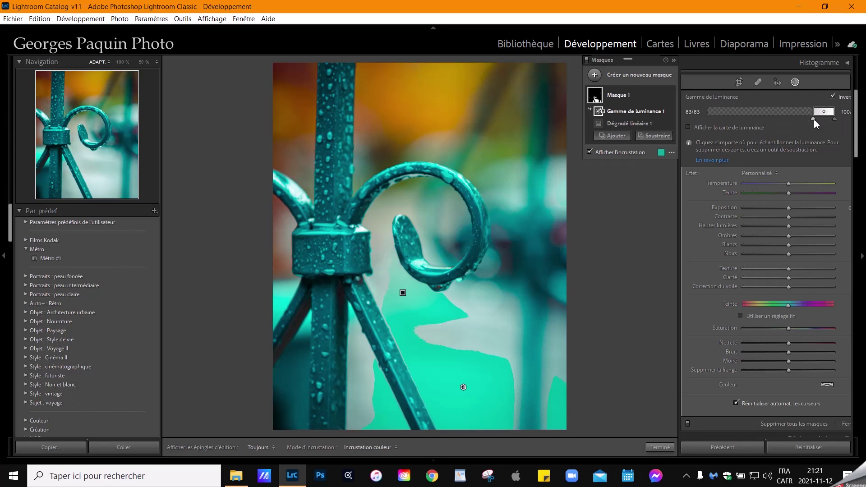
pyautogui.moveTo(813, 119); pyautogui.dragTo(761, 127)
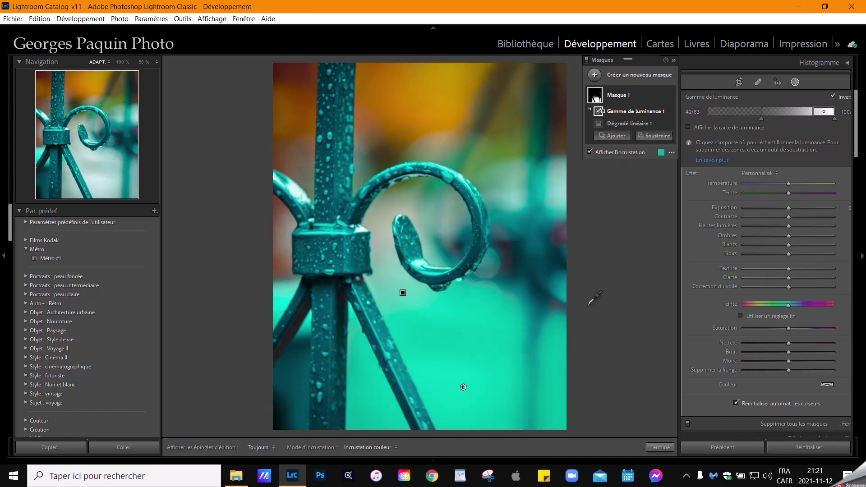
# - Change the mask overlay color to orange-red
pyautogui.click(661, 154)
pyautogui.click(362, 208)
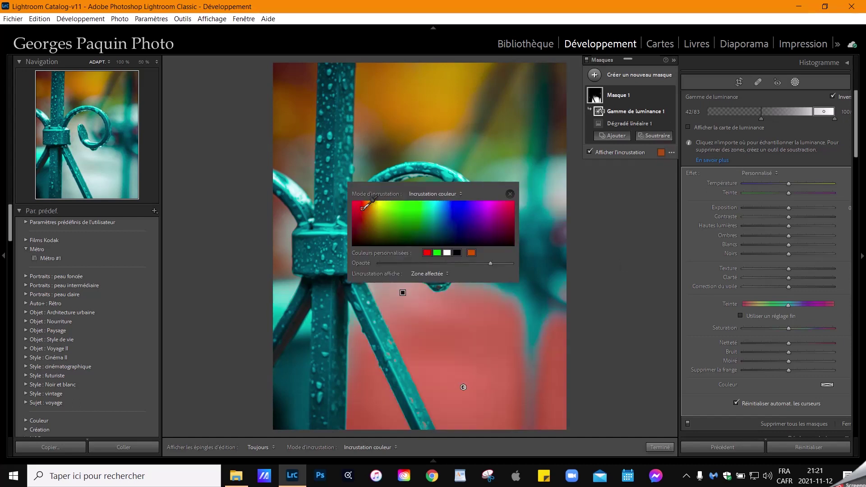
pyautogui.click(509, 193)
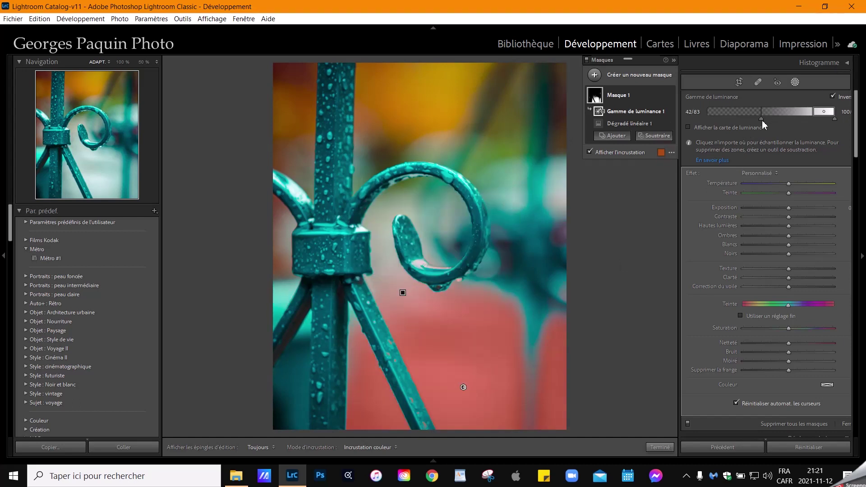
# - Try a tighter lower falloff, and set the luminance range's lower falloff to 31 and lower limit to 81
pyautogui.moveTo(761, 119); pyautogui.dragTo(810, 119)
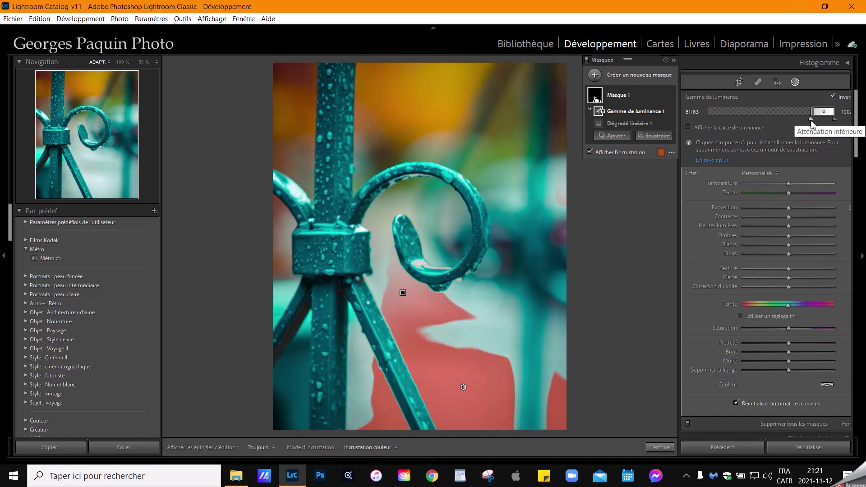
pyautogui.moveTo(811, 119); pyautogui.dragTo(745, 140)
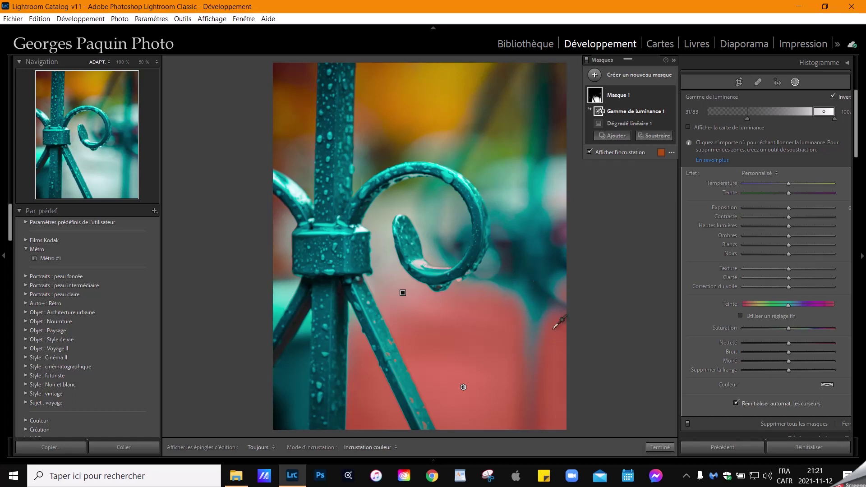
pyautogui.moveTo(813, 112); pyautogui.dragTo(807, 115)
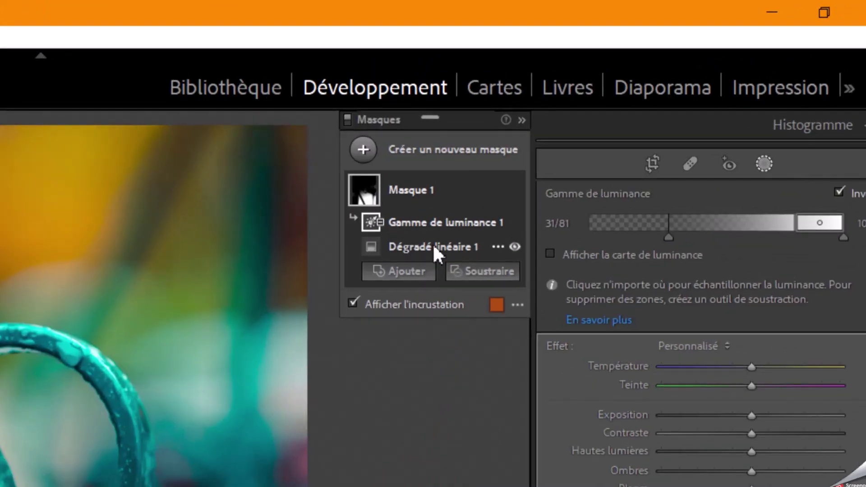
# - Apply a golden-yellow tint with hue 44 and saturation 85% to the linear gradient, with the mask overlay hidden
pyautogui.click(433, 246)
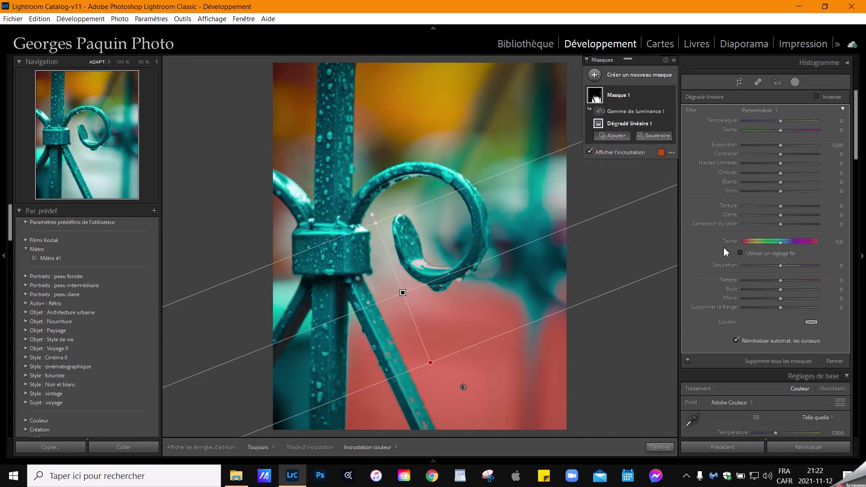
pyautogui.click(589, 152)
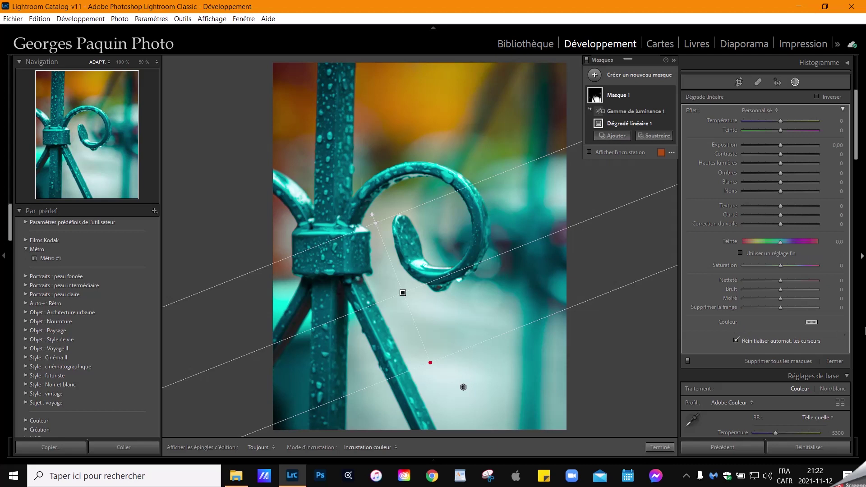
pyautogui.click(812, 323)
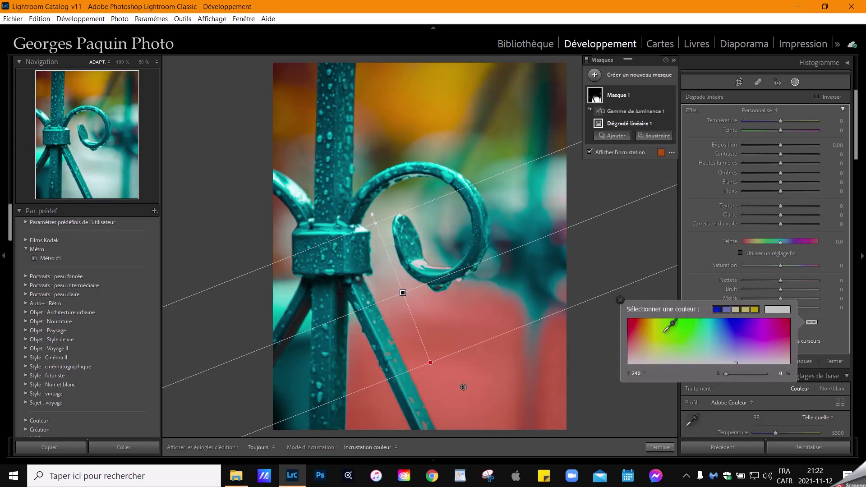
pyautogui.click(646, 329)
pyautogui.click(647, 325)
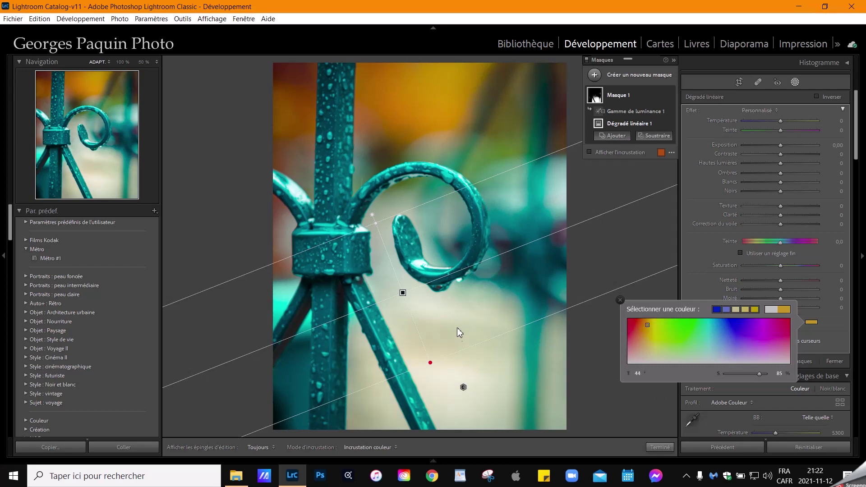
pyautogui.click(620, 300)
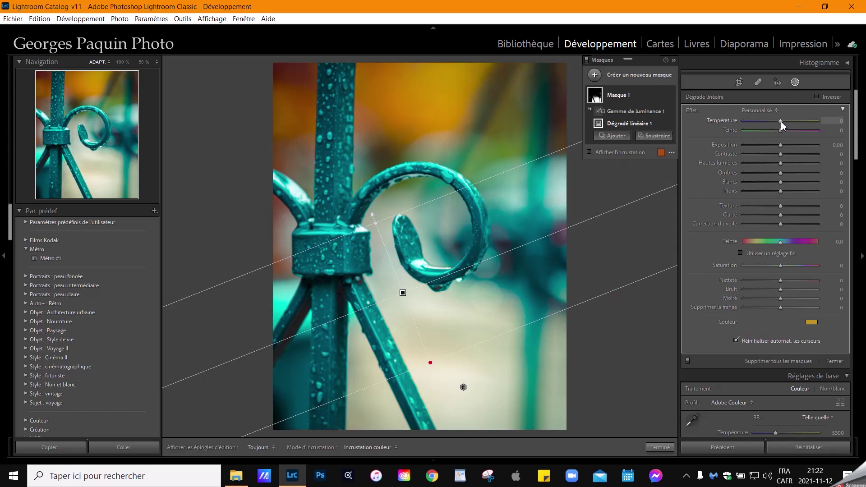
# - Set the linear gradient mask's Température to 63, Exposition to −0,63 and Saturation to 20
pyautogui.moveTo(780, 121); pyautogui.dragTo(806, 126)
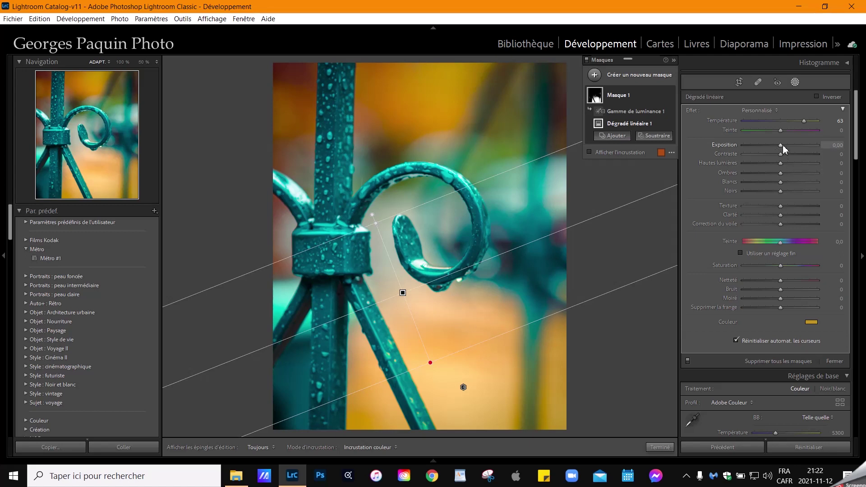
pyautogui.moveTo(781, 150); pyautogui.dragTo(776, 158)
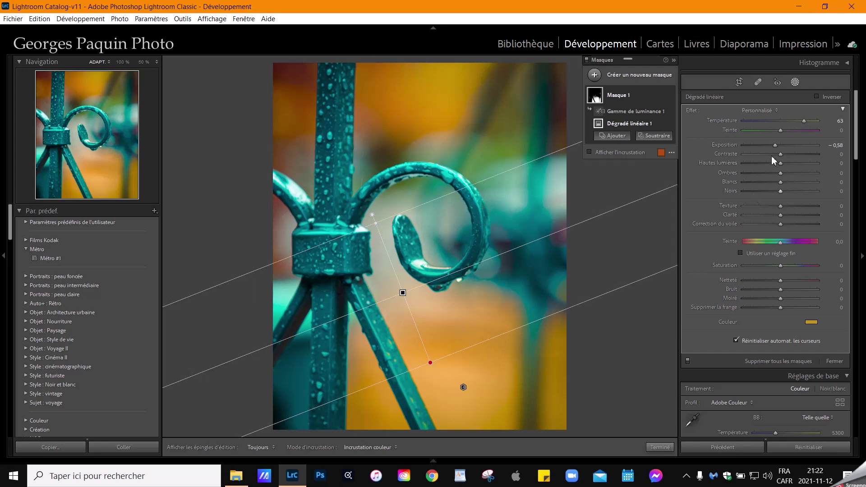
pyautogui.moveTo(775, 145); pyautogui.dragTo(773, 153)
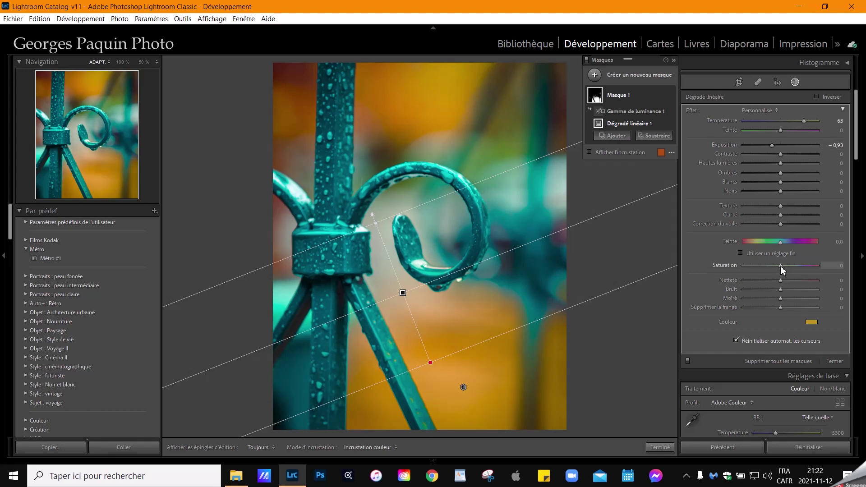
pyautogui.moveTo(789, 270); pyautogui.dragTo(787, 272)
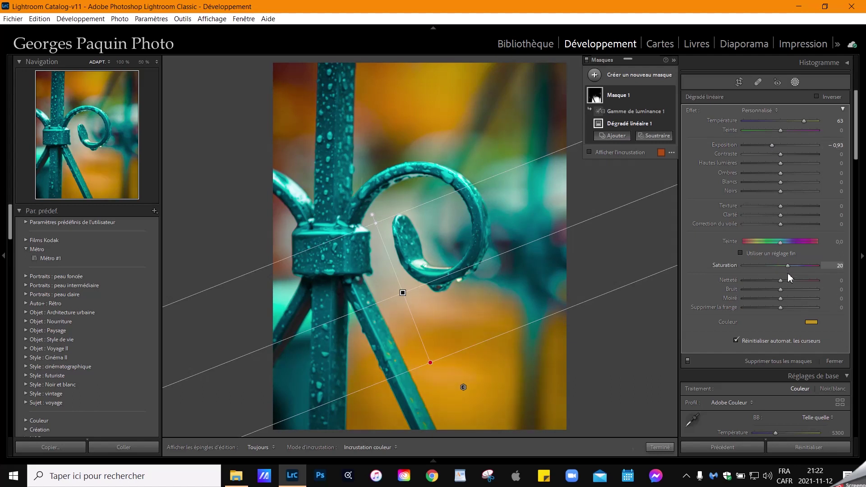
pyautogui.moveTo(772, 145); pyautogui.dragTo(776, 148)
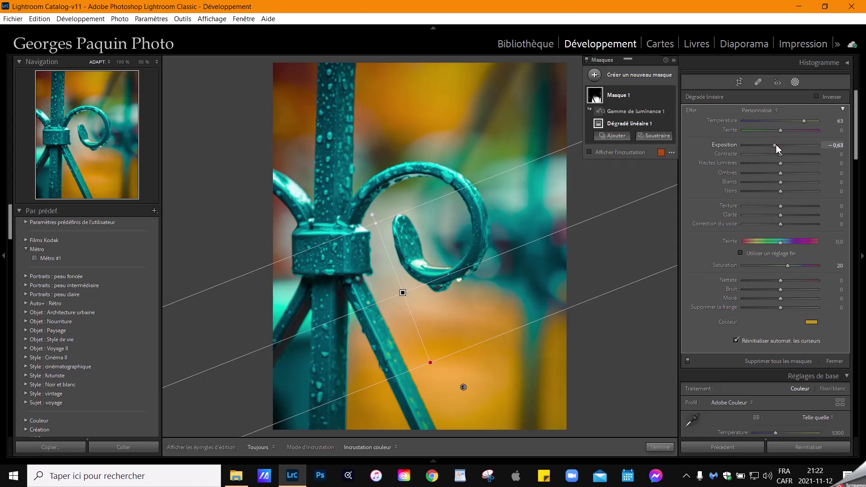
# - Change the linear gradient mask's tint color to orange and finish the masking
pyautogui.click(812, 322)
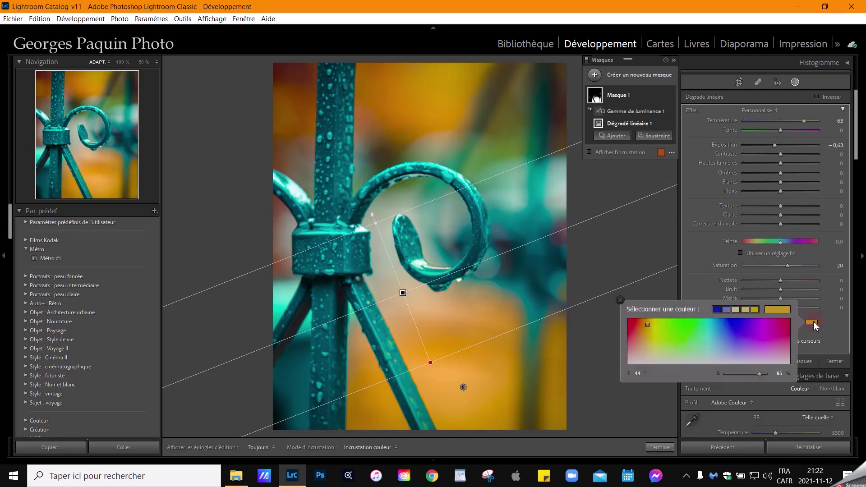
pyautogui.click(637, 326)
pyautogui.click(696, 269)
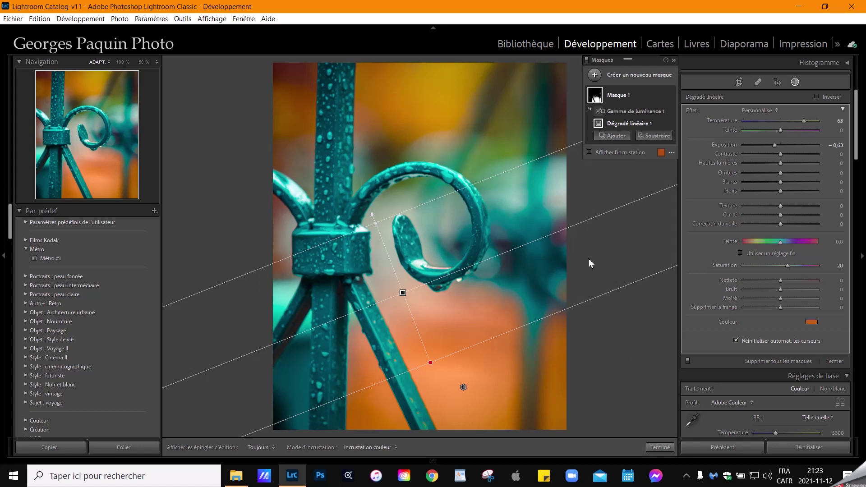
pyautogui.moveTo(621, 114)
pyautogui.click(660, 447)
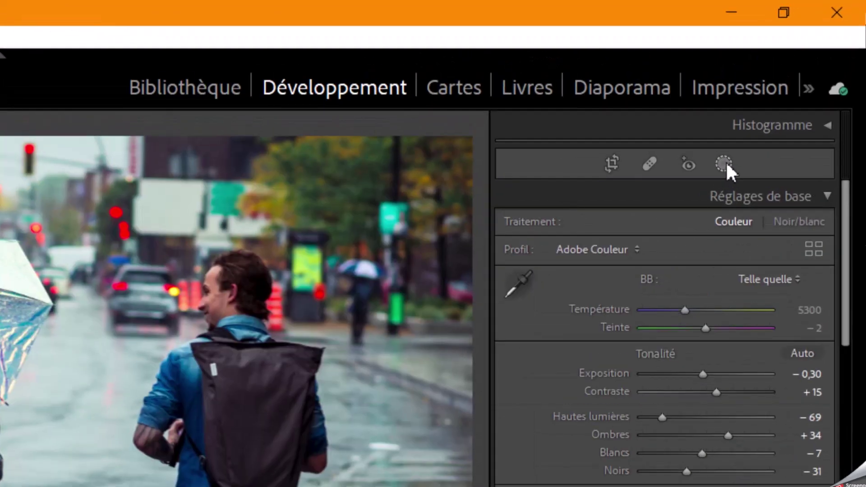
# - Mask the walking couple in the street photo with Sélectionner un sujet and invert Sujet 1 to target the background
pyautogui.click(785, 94)
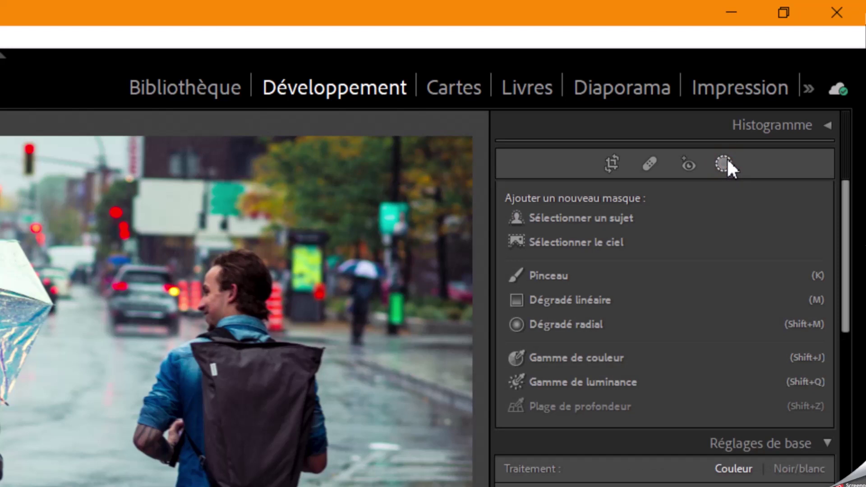
pyautogui.click(614, 221)
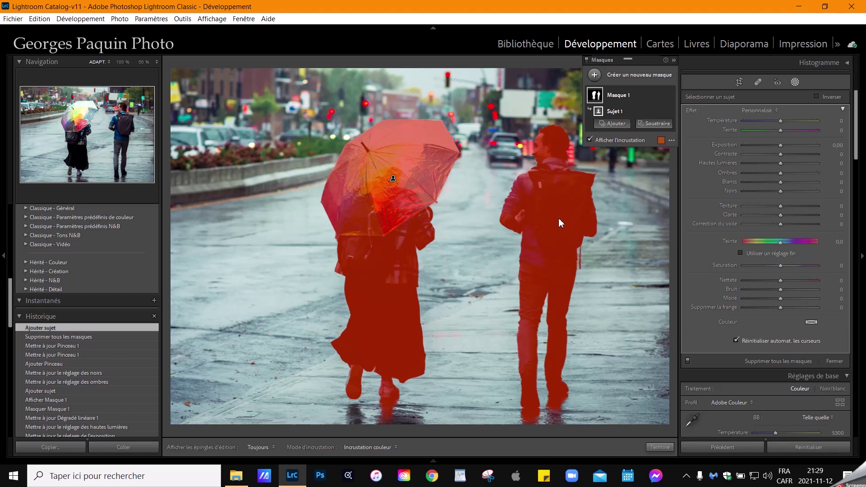
pyautogui.moveTo(665, 112)
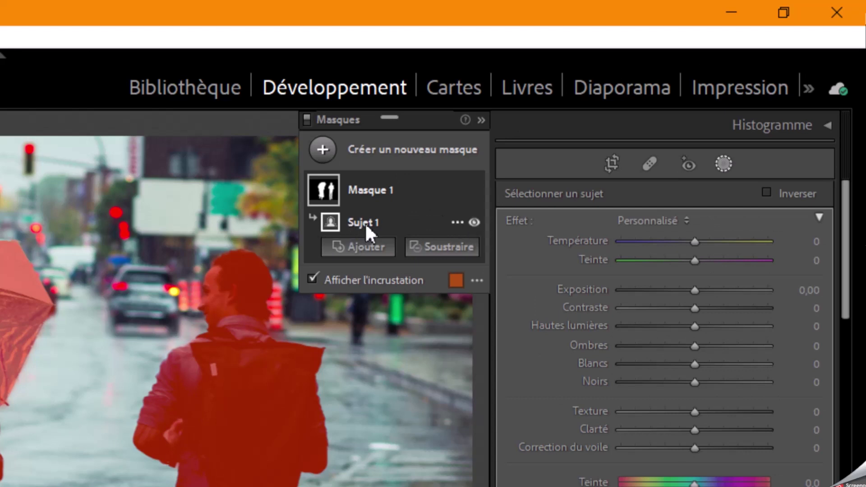
pyautogui.click(457, 222)
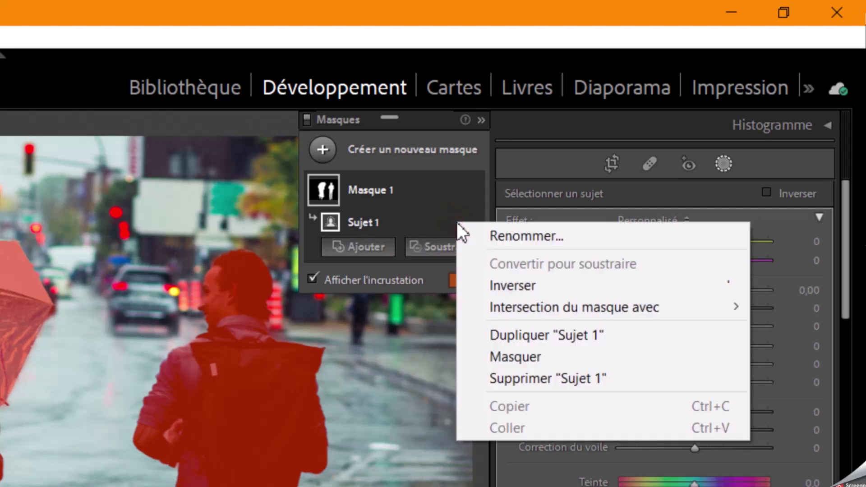
pyautogui.click(549, 285)
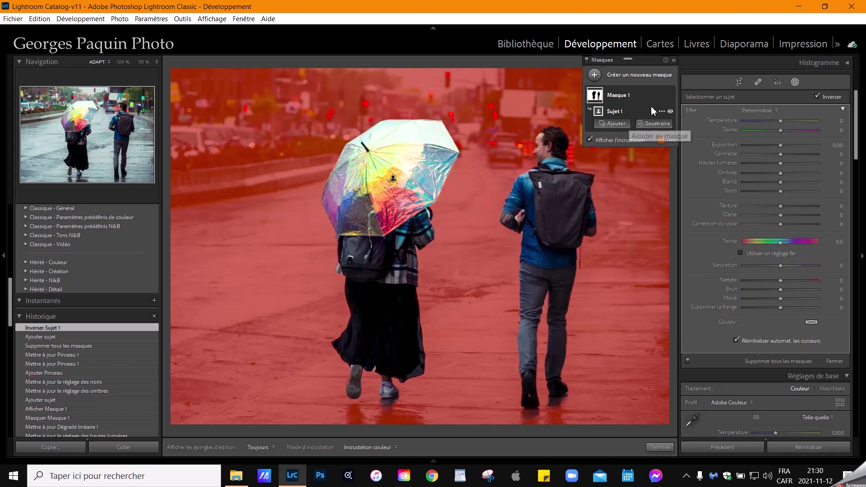
# - Intersect the inverted subject mask with a horizontal linear gradient fading downward from above the umbrella, centered at the umbrella's lower half
pyautogui.press('alt')
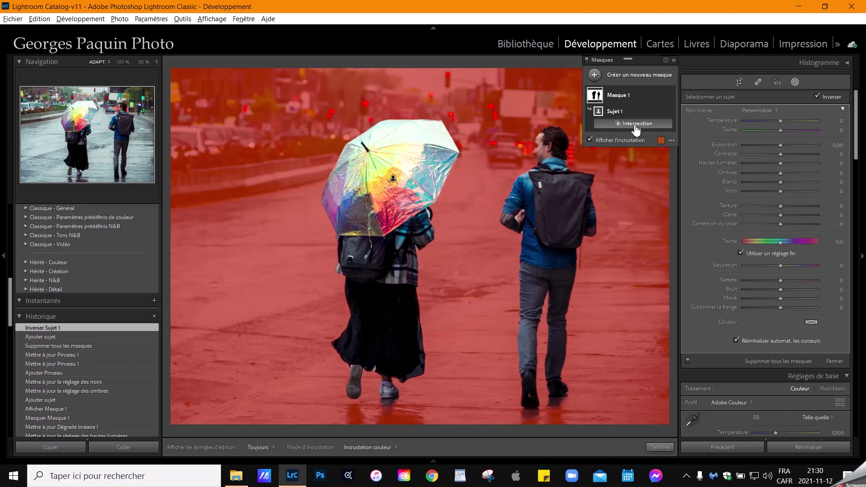
pyautogui.keyDown('alt'); pyautogui.click(635, 128); pyautogui.keyUp('alt')
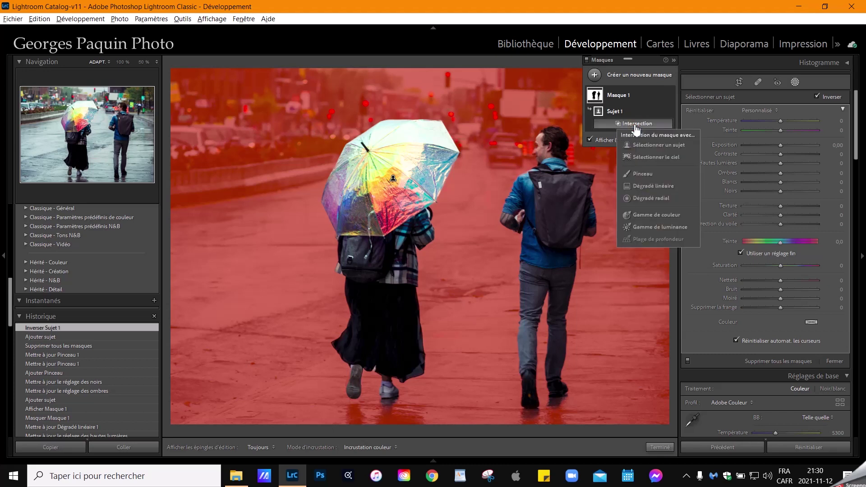
pyautogui.click(662, 186)
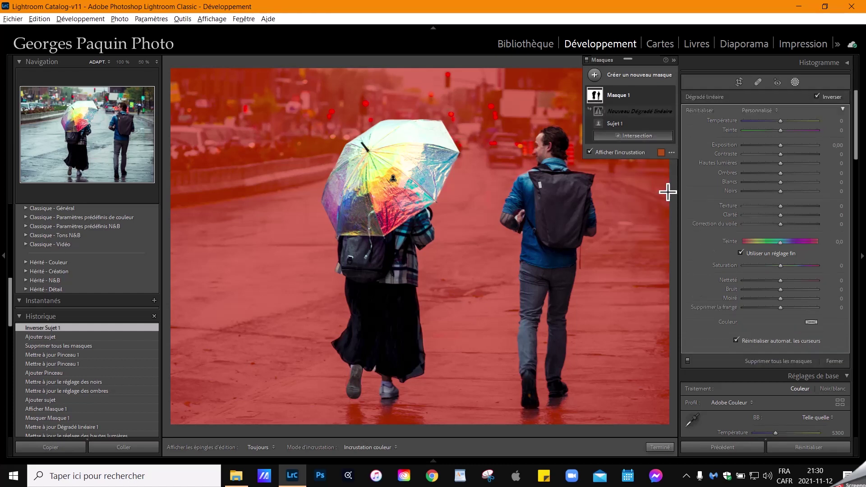
pyautogui.moveTo(363, 97); pyautogui.dragTo(366, 309)
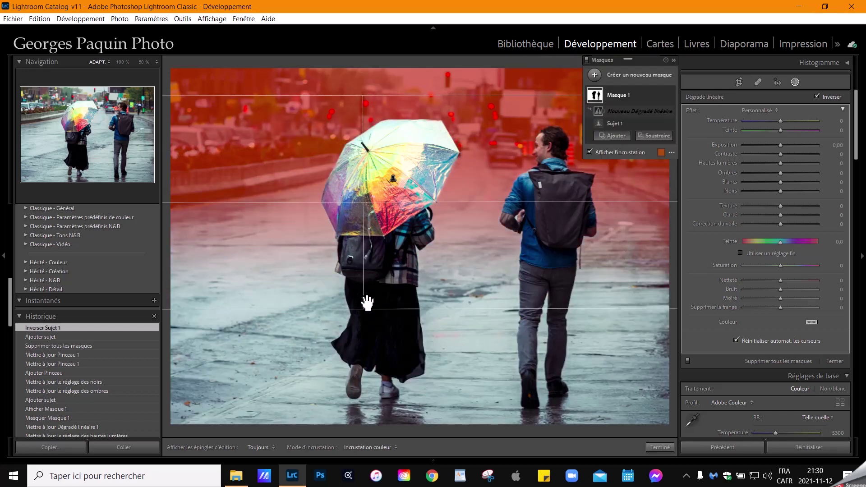
pyautogui.moveTo(365, 207); pyautogui.dragTo(369, 241)
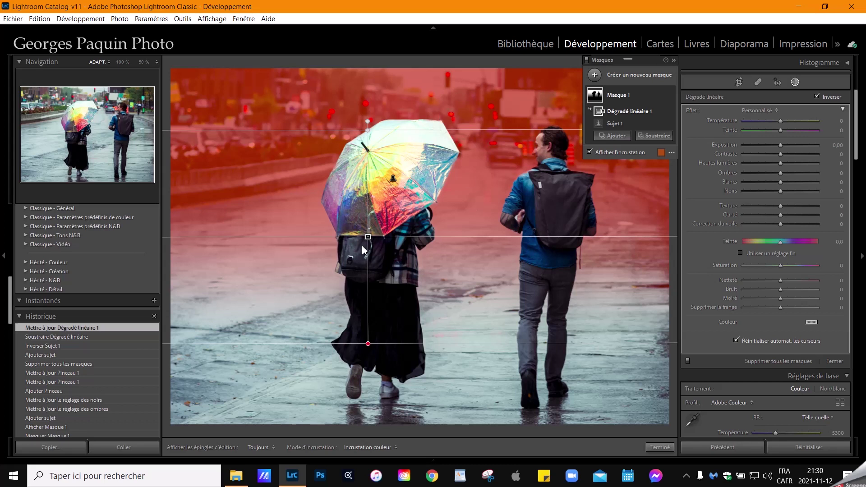
pyautogui.moveTo(369, 241); pyautogui.dragTo(369, 212)
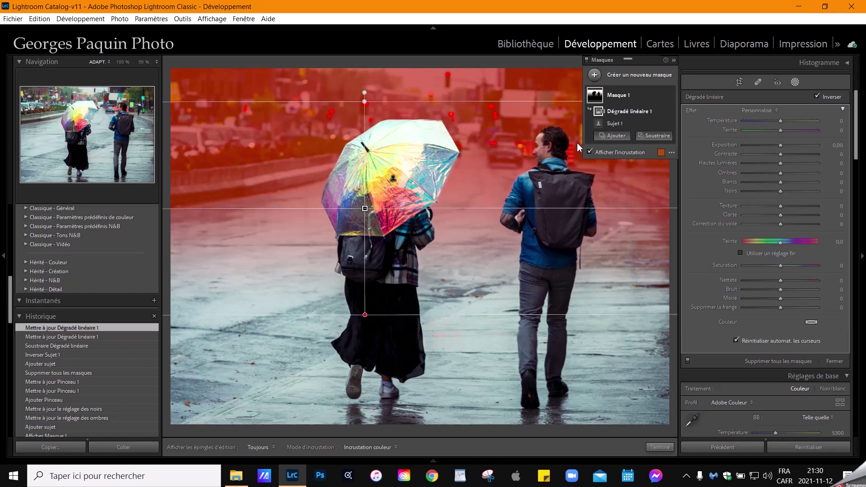
# - Hide the overlay and set the background mask's Exposition to 0,40, Contraste to −6 and Ombres to 35
pyautogui.click(615, 153)
pyautogui.scroll(6, 780, 147)
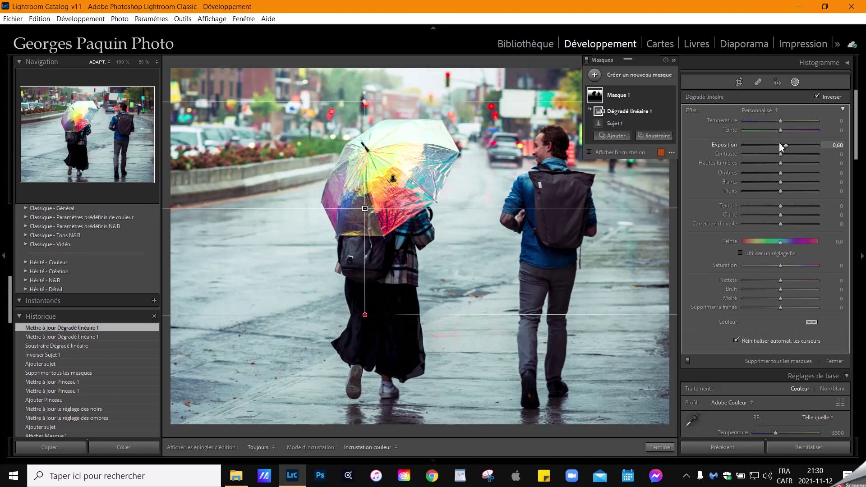
pyautogui.scroll(-2, 781, 146)
pyautogui.moveTo(781, 176); pyautogui.dragTo(793, 171)
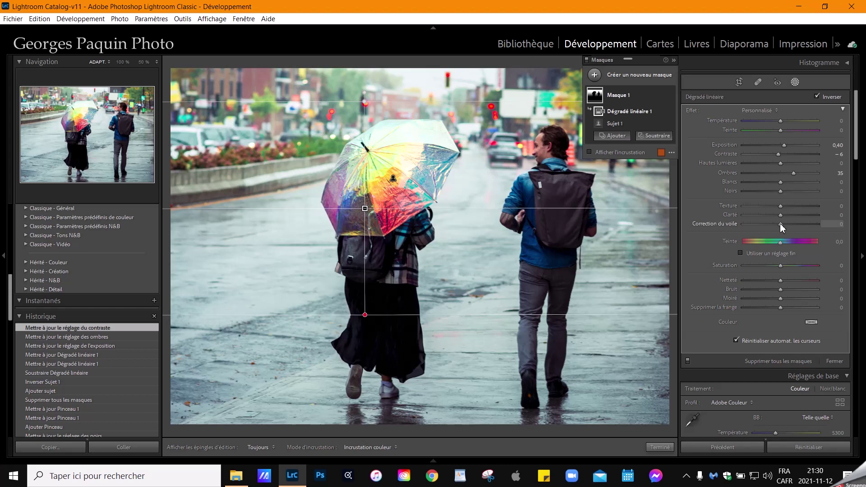
# - Set the background mask's Correction du voile to −4 and Hautes lumières to −28
pyautogui.moveTo(780, 224); pyautogui.dragTo(778, 225)
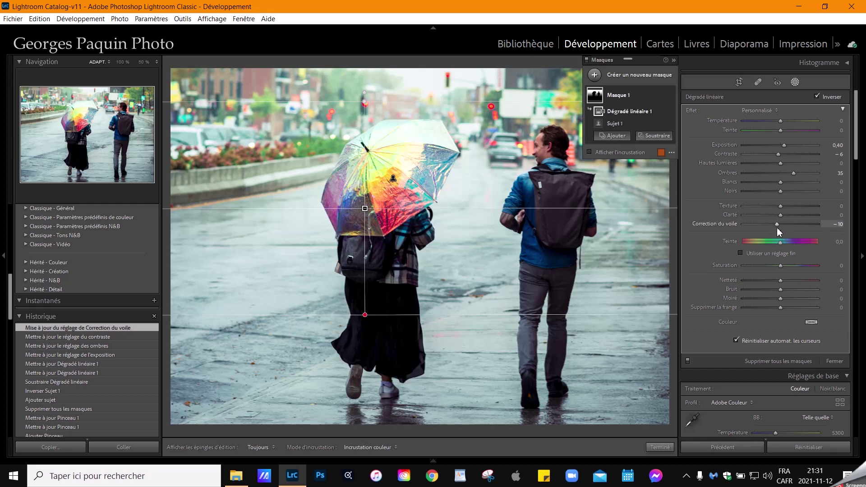
pyautogui.moveTo(776, 224); pyautogui.dragTo(778, 224)
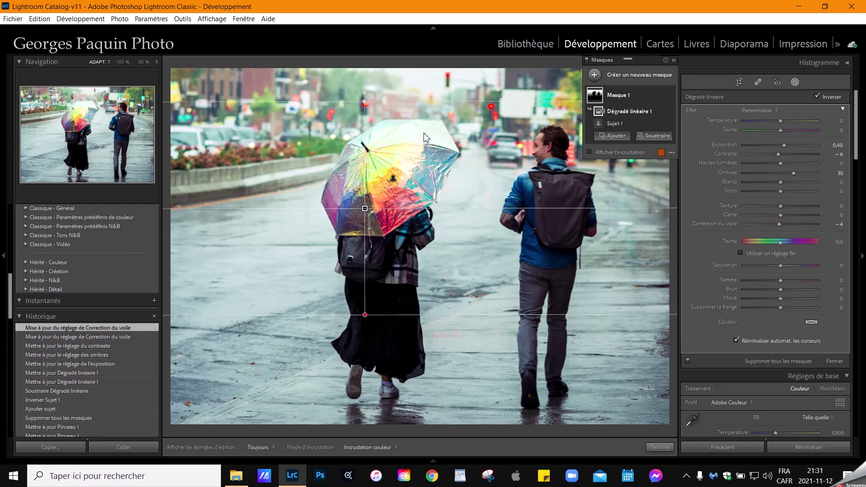
pyautogui.click(780, 164)
pyautogui.moveTo(779, 163); pyautogui.dragTo(769, 175)
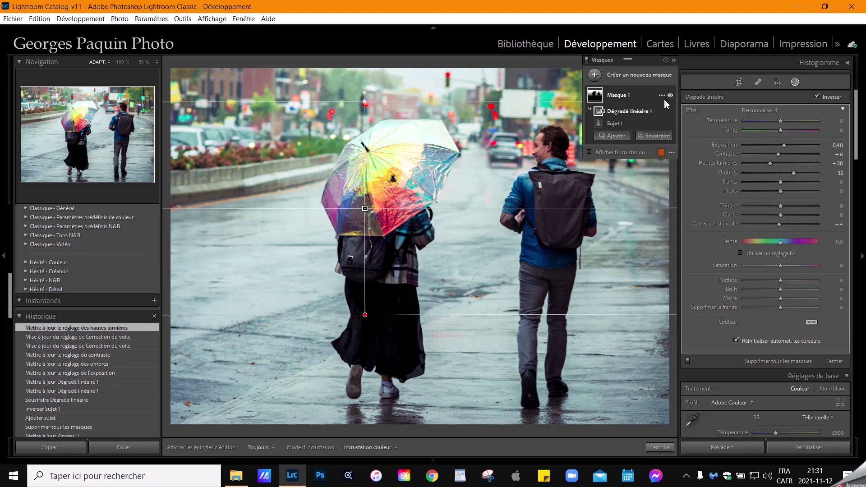
# - Compare the photo with and without Masque 1, and check the masked area with the overlay
pyautogui.click(670, 95)
pyautogui.click(670, 95)
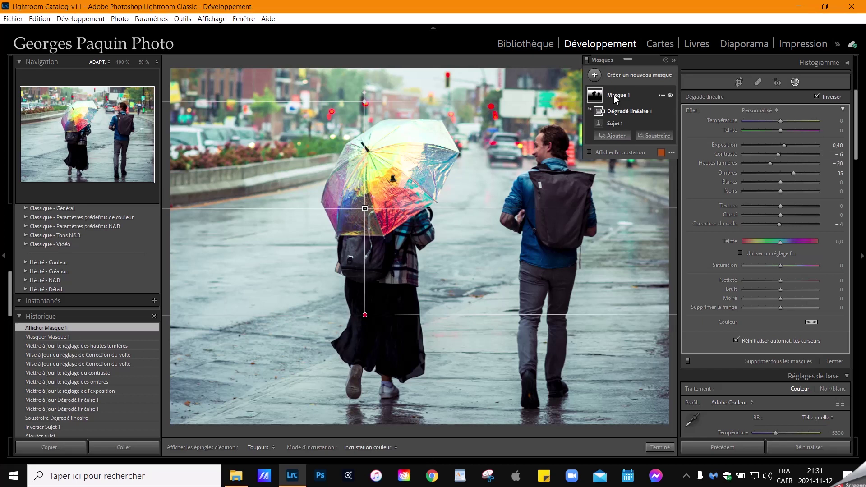
pyautogui.click(624, 154)
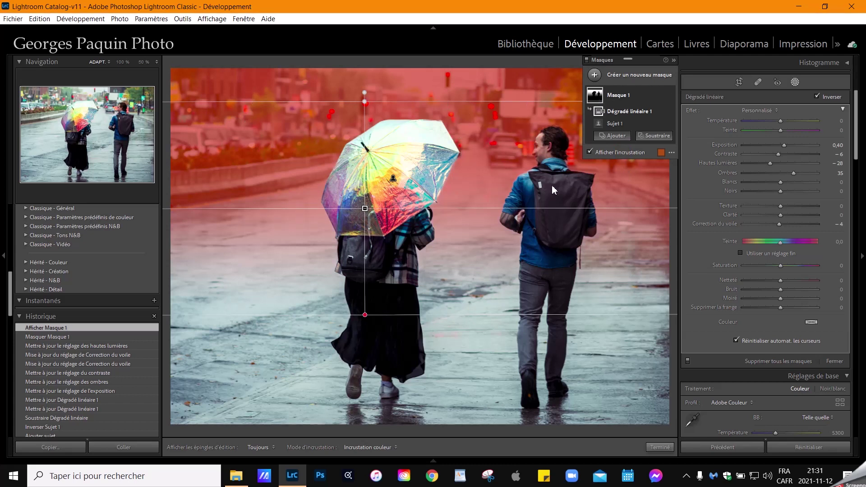
pyautogui.click(624, 153)
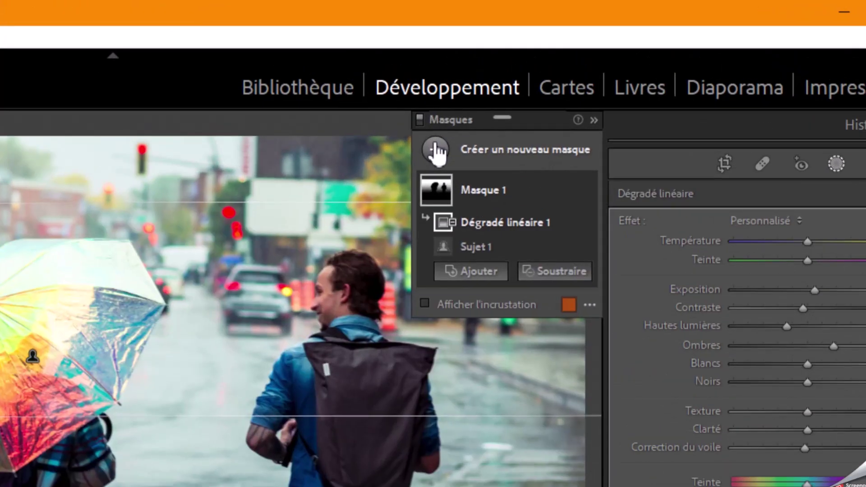
# - Create a second mask selecting the walking couple with Sélectionner un sujet, and hide its overlay
pyautogui.click(574, 82)
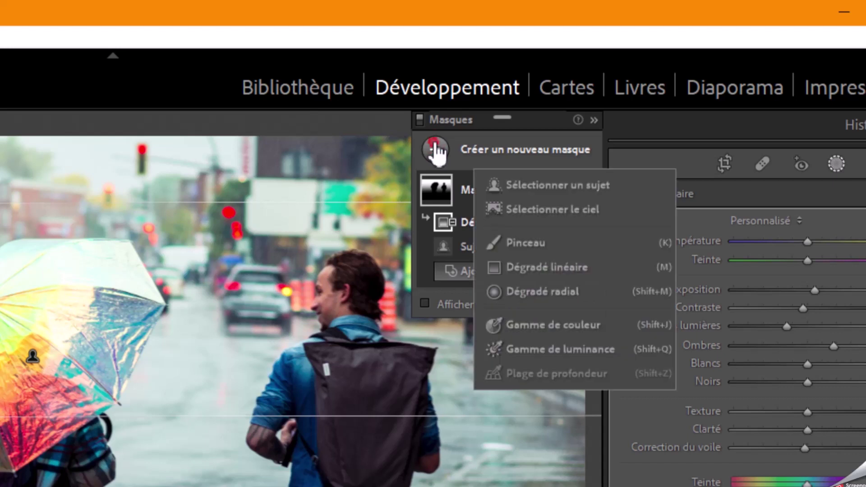
pyautogui.click(576, 184)
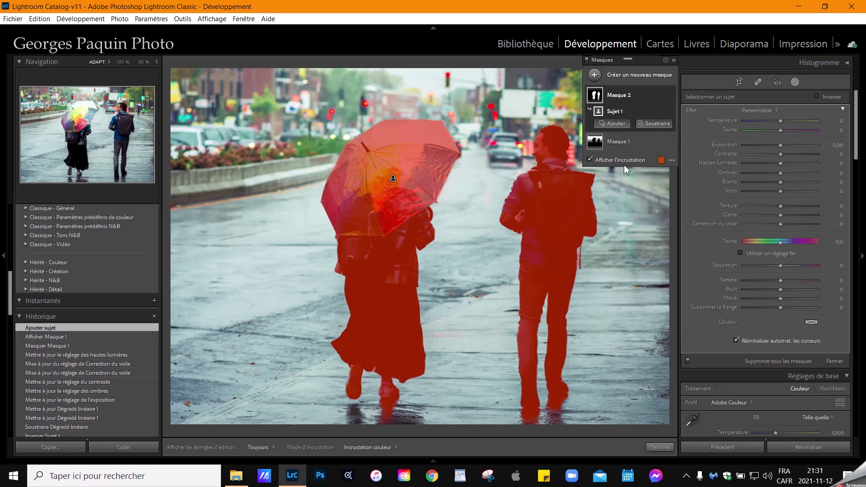
pyautogui.press('o')
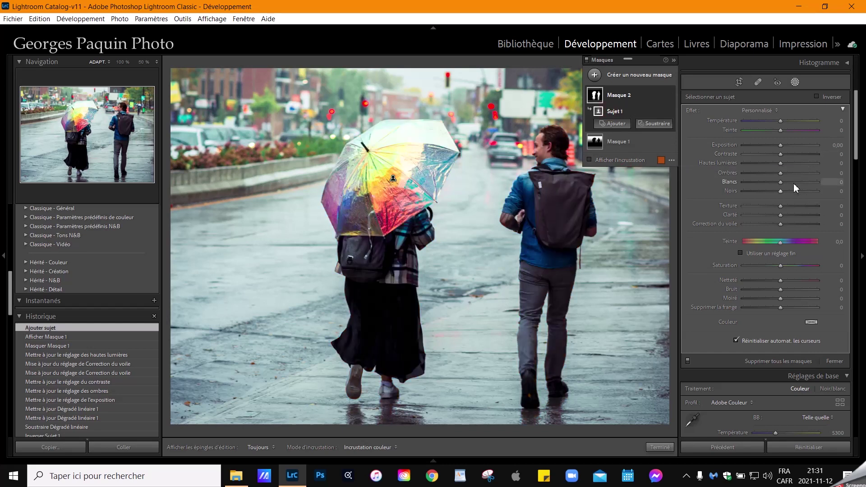
# - Set the walking couple mask's Ombres to 15 and finish the masking session
pyautogui.click(780, 172)
pyautogui.moveTo(781, 173); pyautogui.dragTo(788, 174)
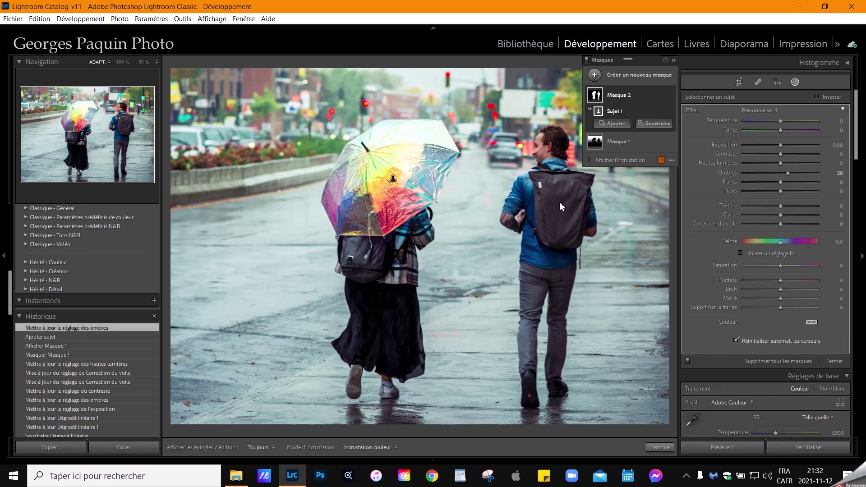
pyautogui.click(785, 177)
pyautogui.moveTo(785, 177); pyautogui.dragTo(786, 178)
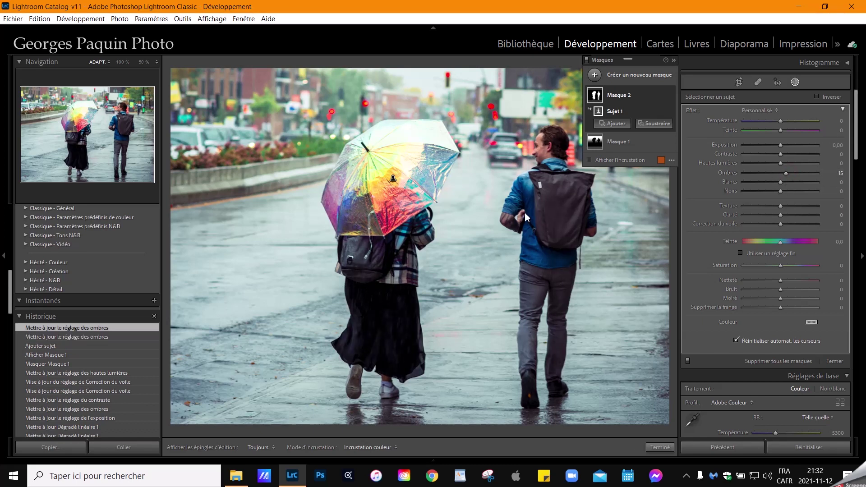
pyautogui.click(658, 447)
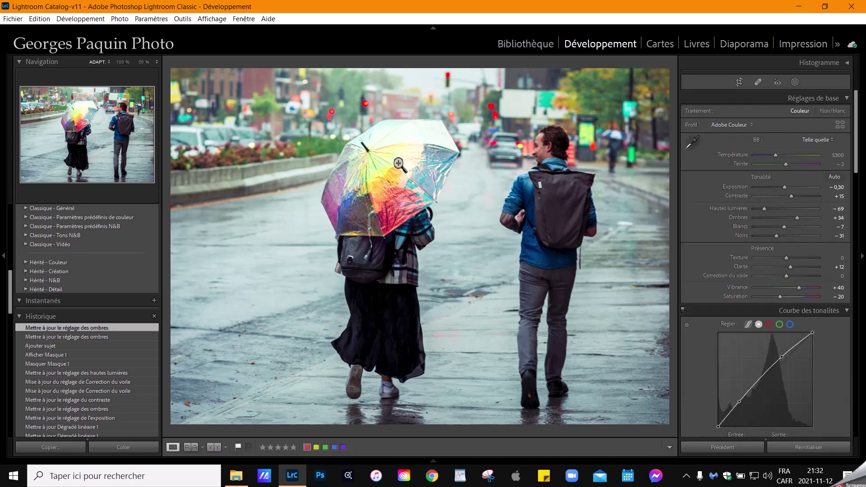
# - Start a new Pinceau mask for a close-up correction of the multicolored umbrella
pyautogui.click(398, 164)
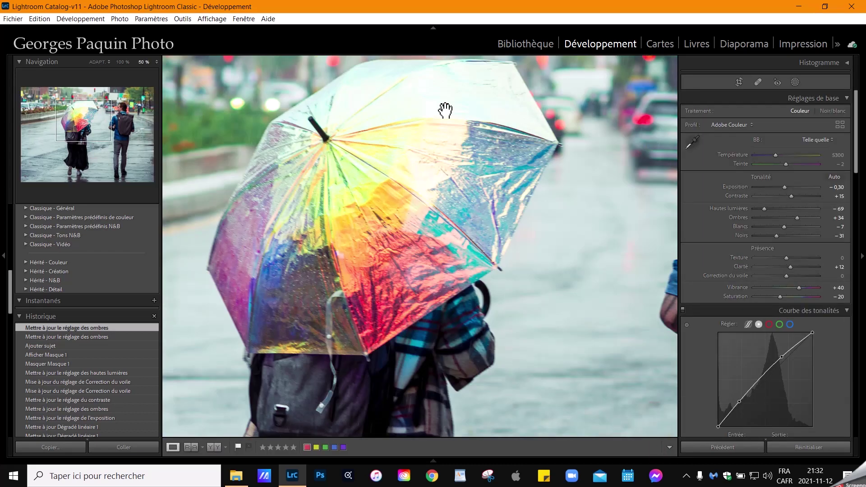
pyautogui.moveTo(462, 130); pyautogui.dragTo(469, 172)
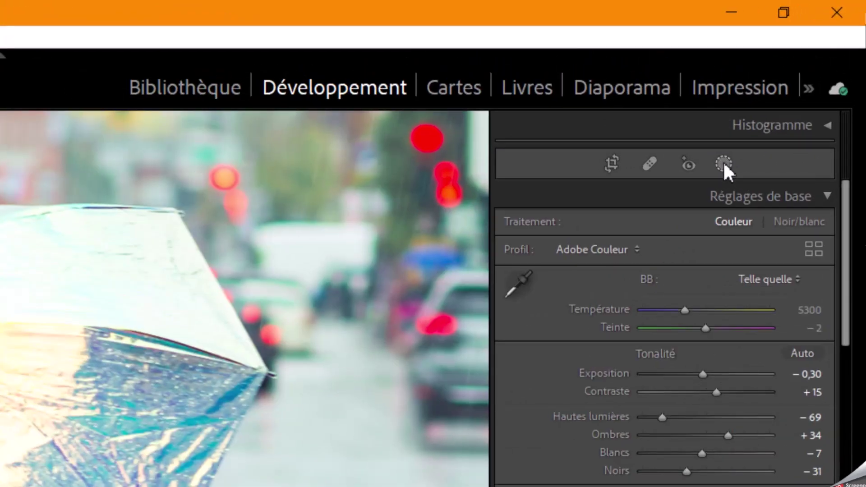
pyautogui.click(723, 163)
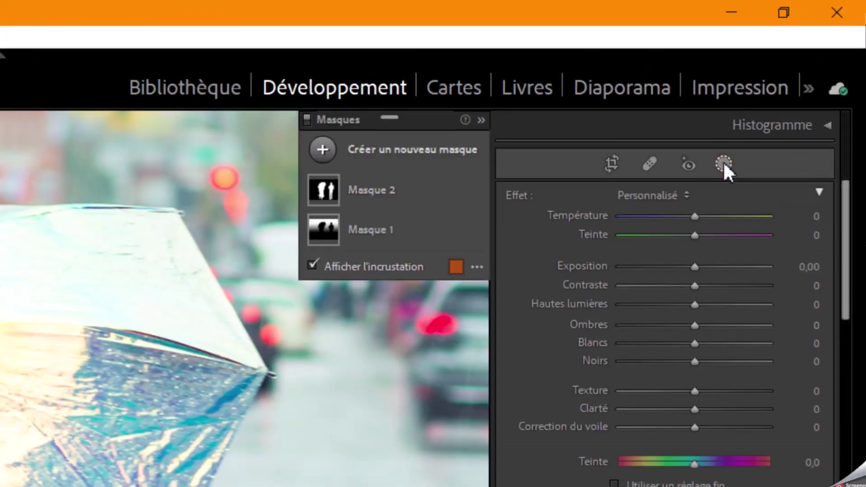
pyautogui.click(323, 150)
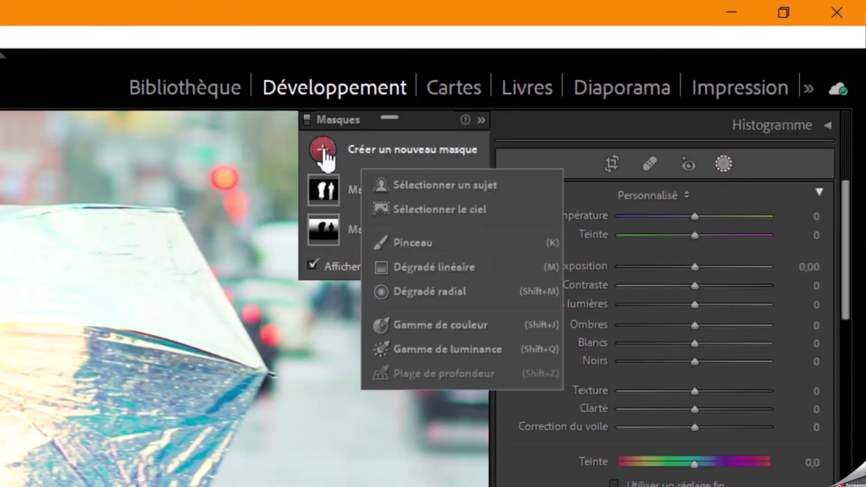
pyautogui.click(415, 243)
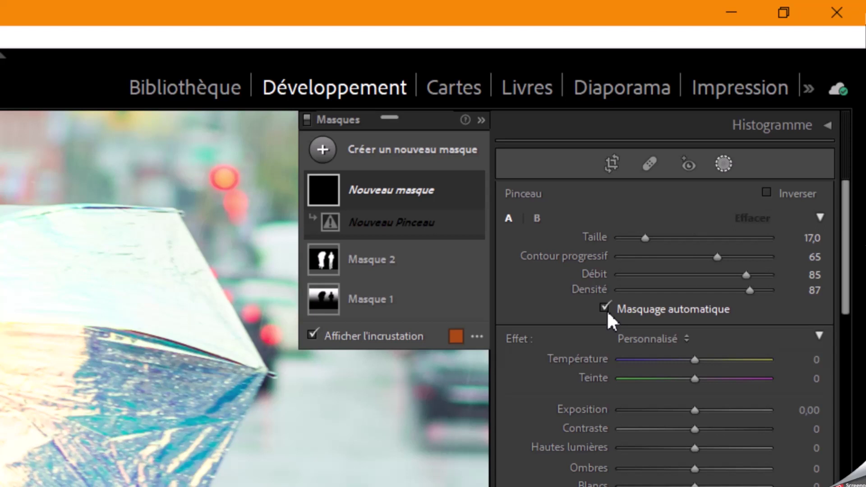
# - Set the brush effect to Exposition −0,44 and Hautes lumières −22, and paint over the umbrella's pale upper panels
pyautogui.moveTo(697, 415); pyautogui.dragTo(687, 419)
pyautogui.moveTo(693, 234); pyautogui.dragTo(677, 242)
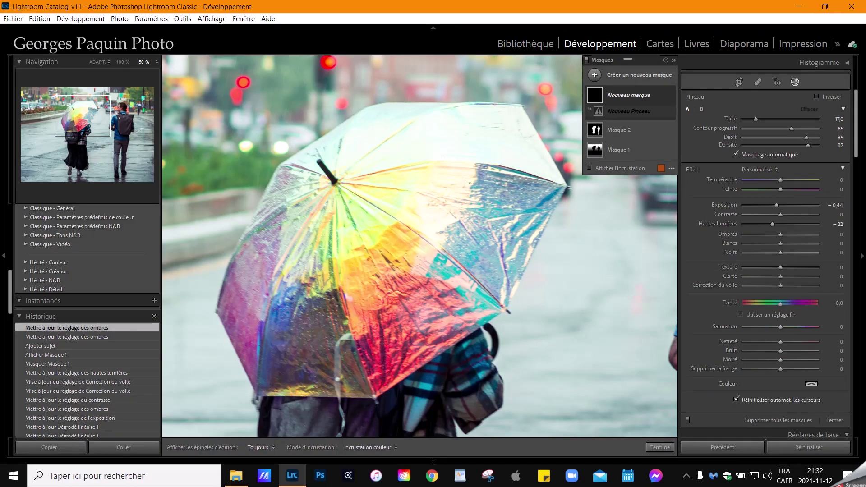
pyautogui.press('h')
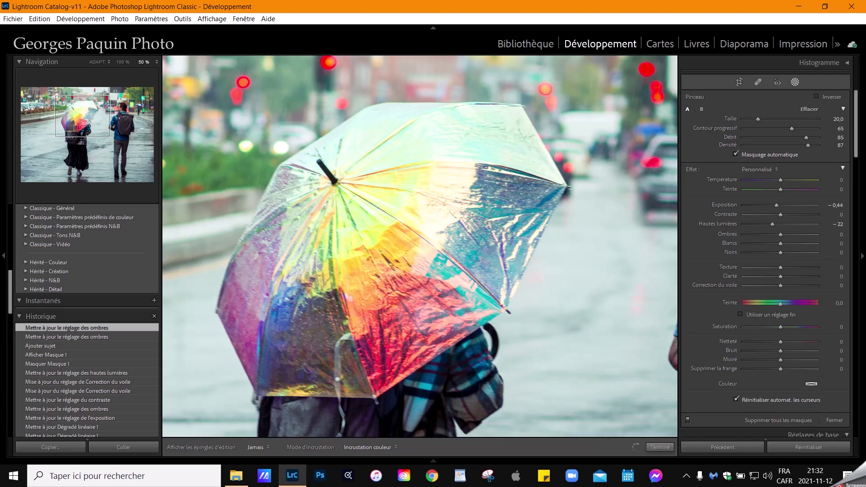
pyautogui.press('h')
# - Set the umbrella brush mask's Hautes lumières to −46 and Exposition to −0,64, hide the edit pins and finish masking
pyautogui.moveTo(772, 223); pyautogui.dragTo(772, 204)
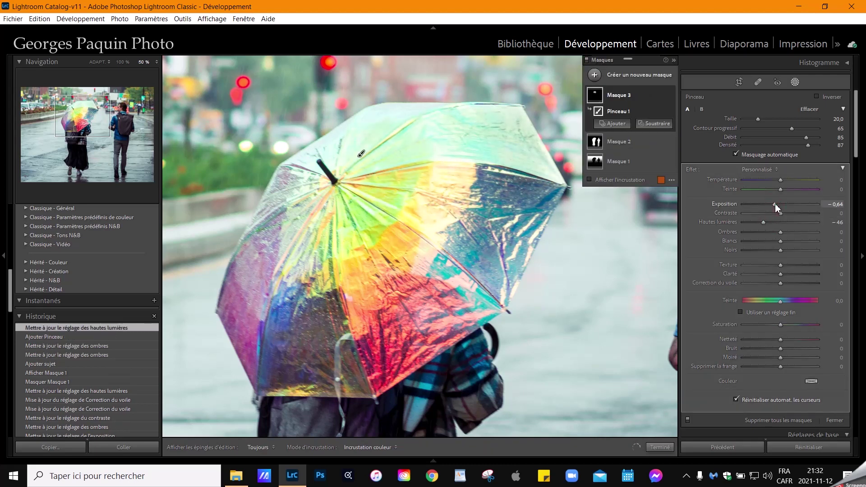
pyautogui.press('h')
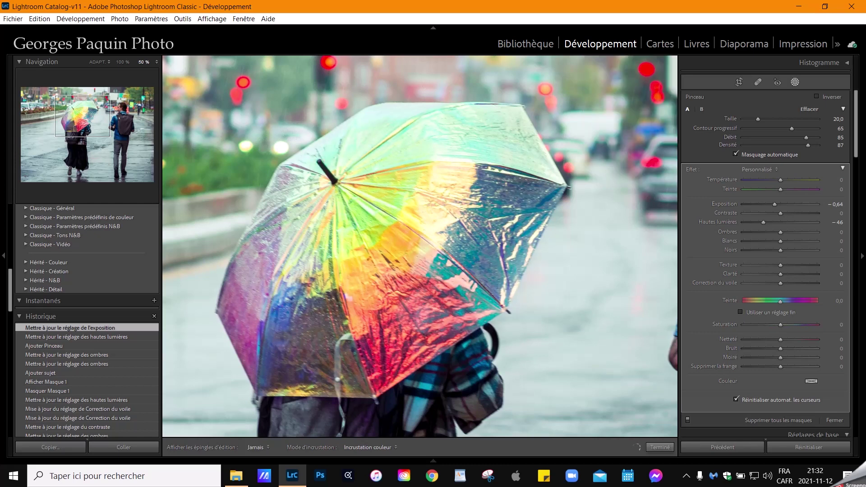
pyautogui.click(660, 446)
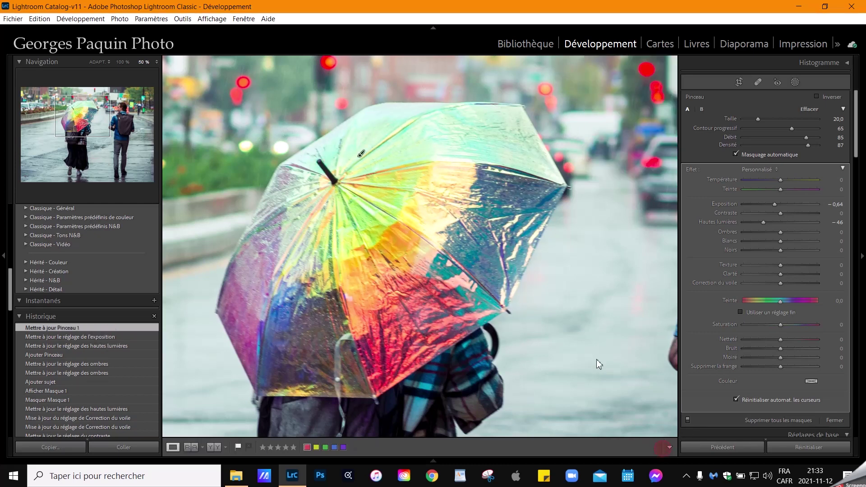
pyautogui.click(596, 359)
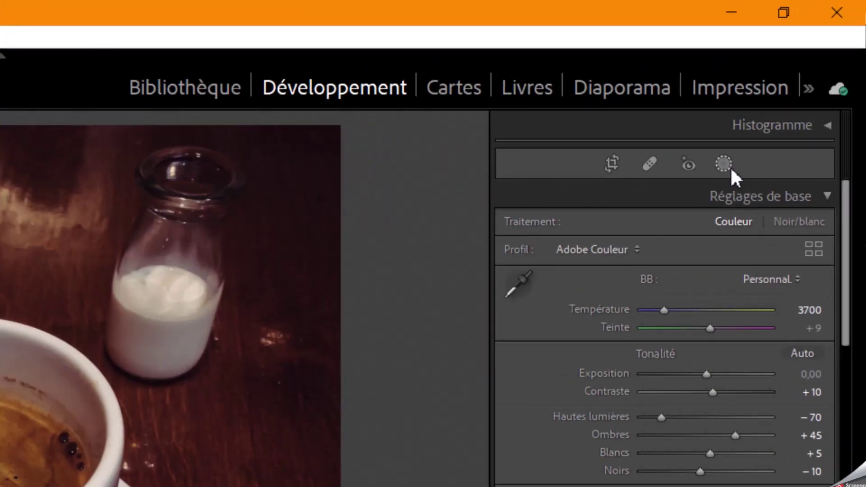
# - Mask the coffee cup and saucer with Sélectionner un sujet, and change the mask overlay color to turquoise
pyautogui.click(724, 164)
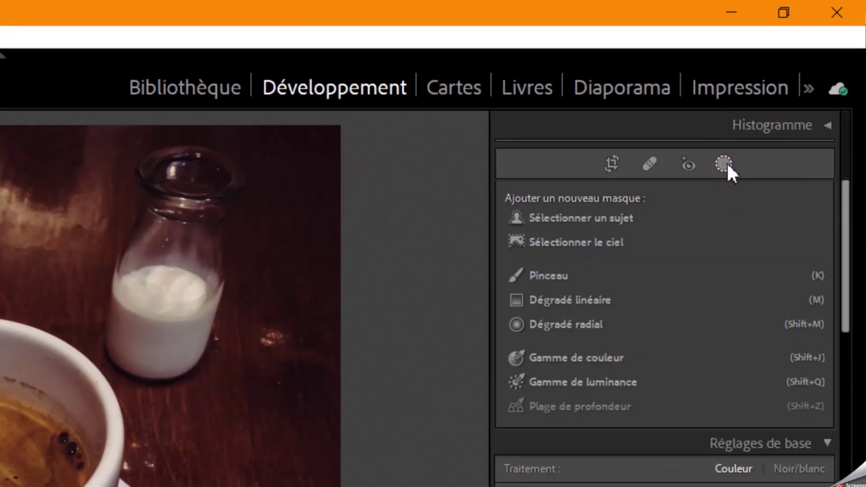
pyautogui.click(619, 217)
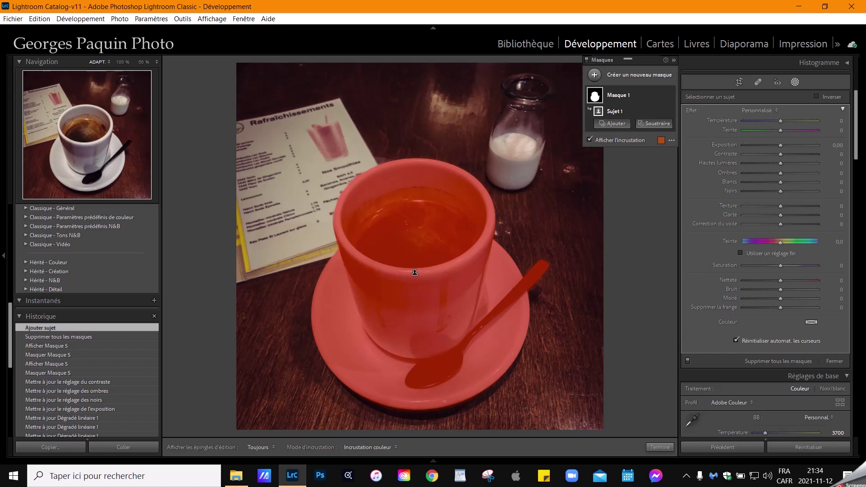
pyautogui.click(661, 142)
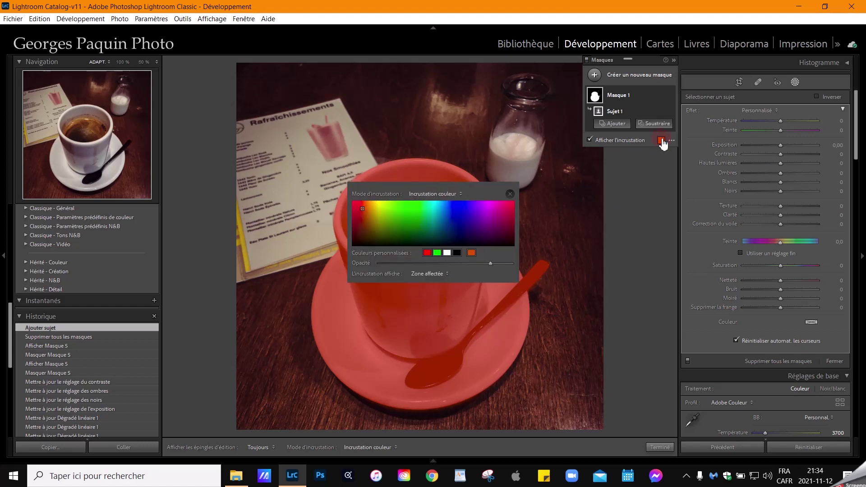
pyautogui.click(432, 205)
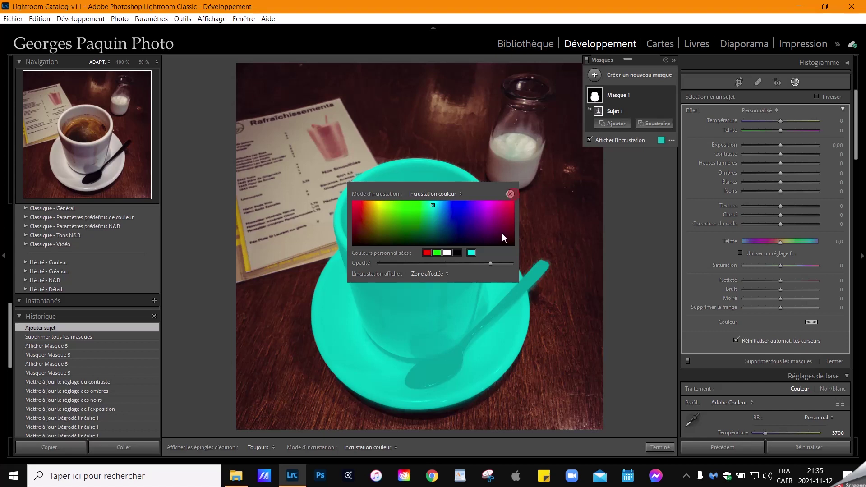
pyautogui.click(511, 194)
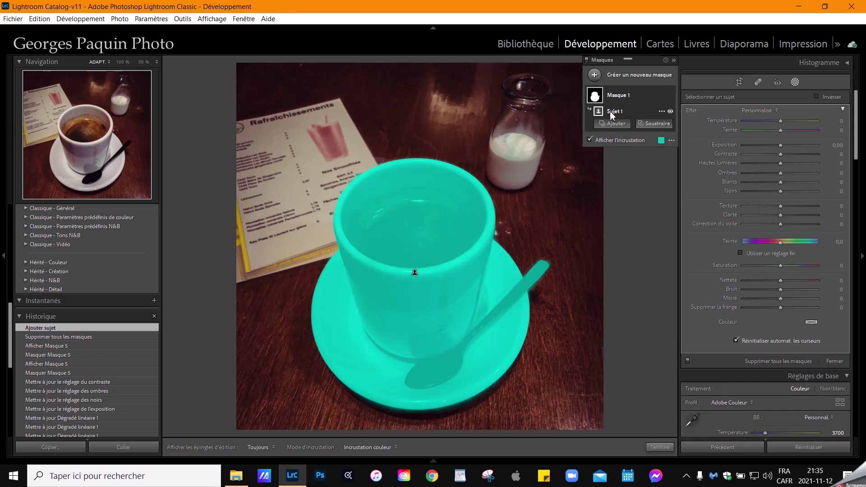
# - Invert Sujet 1 and intersect it with a linear gradient fading downward across the cup, keeping the upper background masked
pyautogui.click(663, 111)
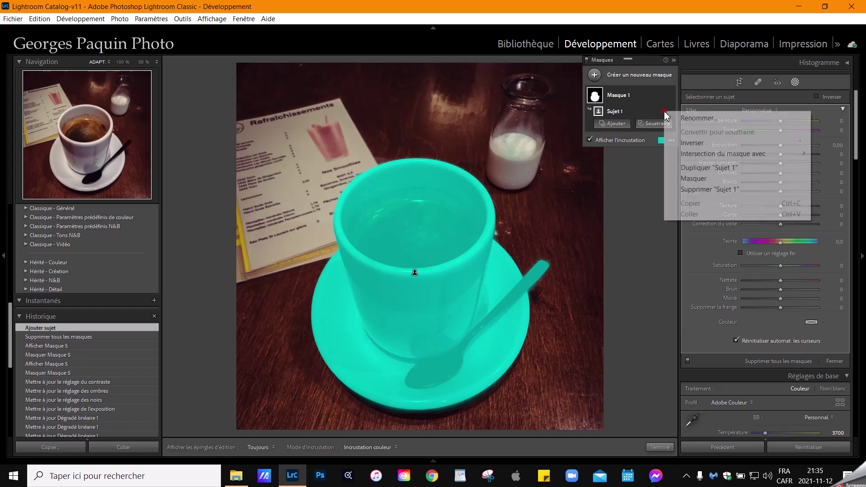
pyautogui.click(692, 143)
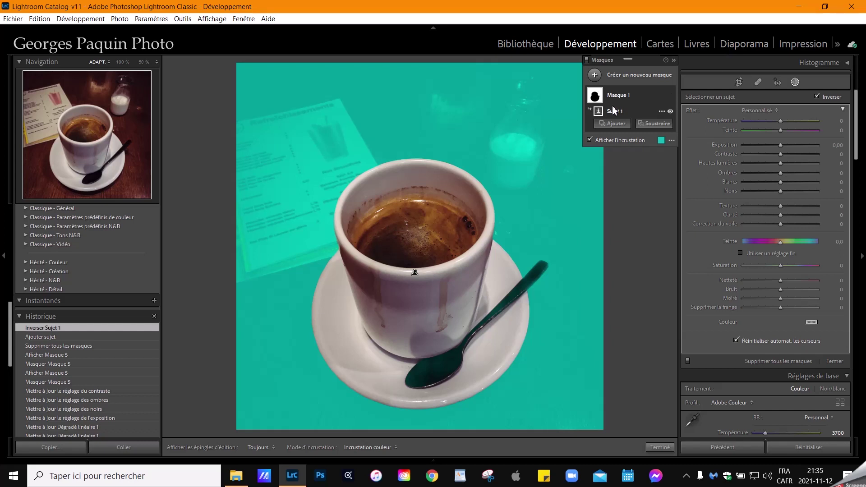
pyautogui.moveTo(627, 112)
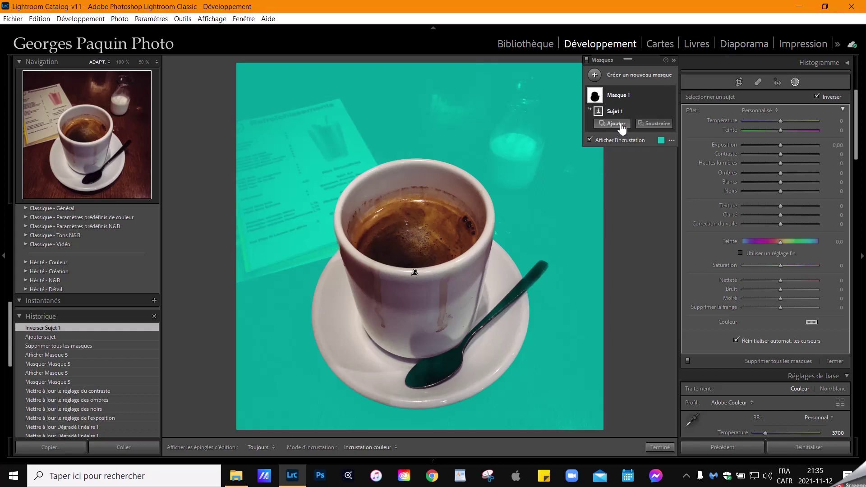
pyautogui.press('alt')
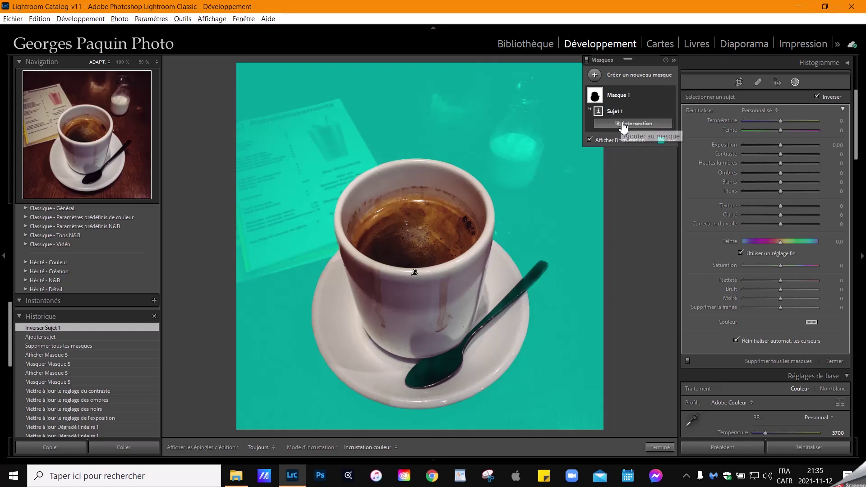
pyautogui.keyDown('alt'); pyautogui.click(642, 126); pyautogui.keyUp('alt')
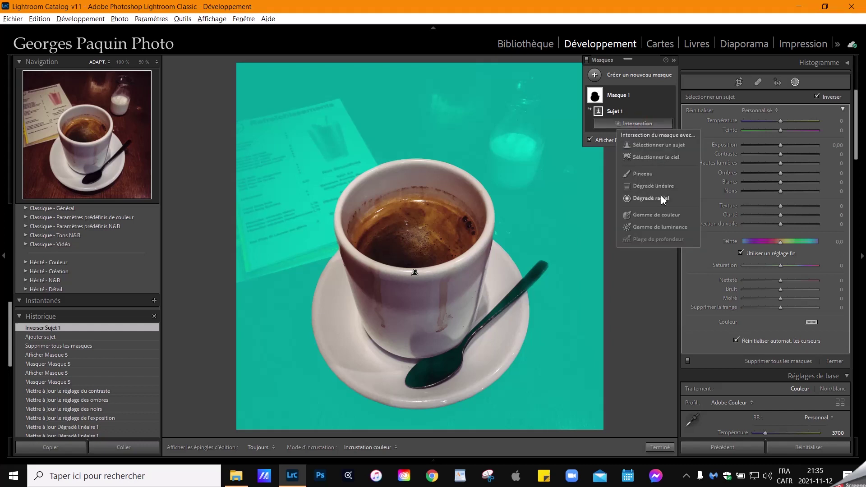
pyautogui.click(664, 186)
pyautogui.moveTo(502, 149); pyautogui.dragTo(498, 352)
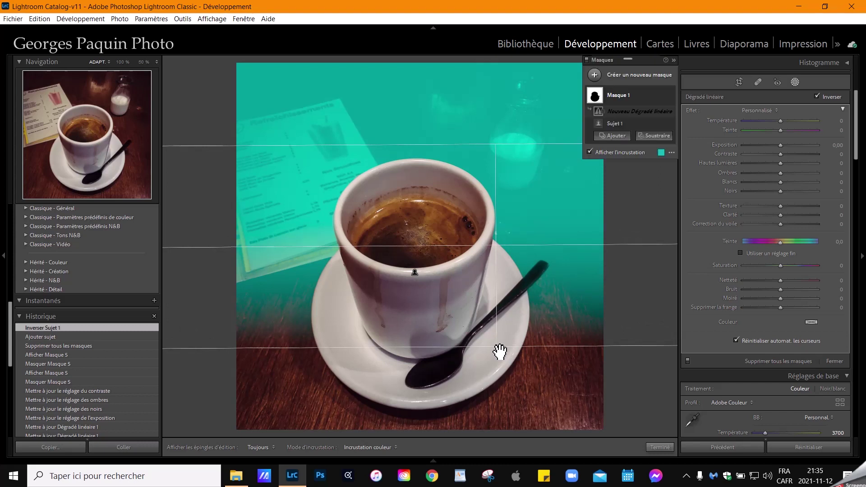
pyautogui.moveTo(499, 247); pyautogui.dragTo(497, 250)
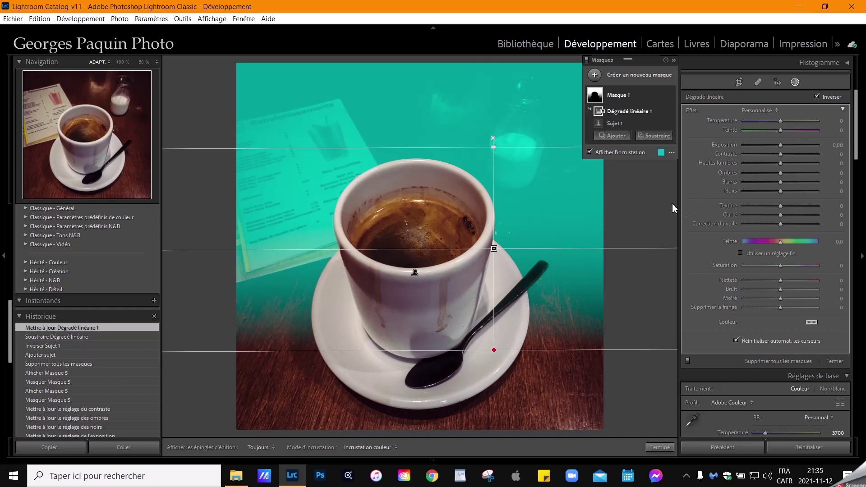
# - Hide the mask overlay and set the upper background mask's Exposition to −0,60
pyautogui.click(590, 152)
pyautogui.scroll(-5, 783, 147)
pyautogui.scroll(-1, 783, 147)
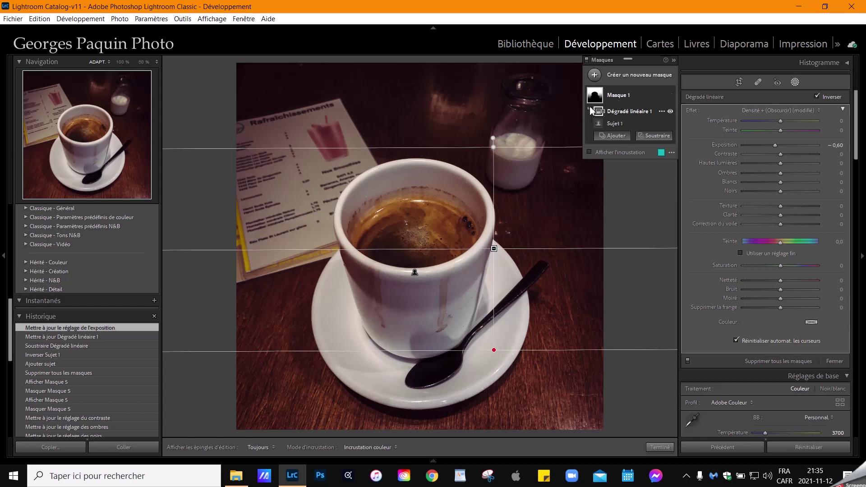
# - Create a second mask of the coffee cup and saucer with Sélectionner un sujet
pyautogui.moveTo(600, 95)
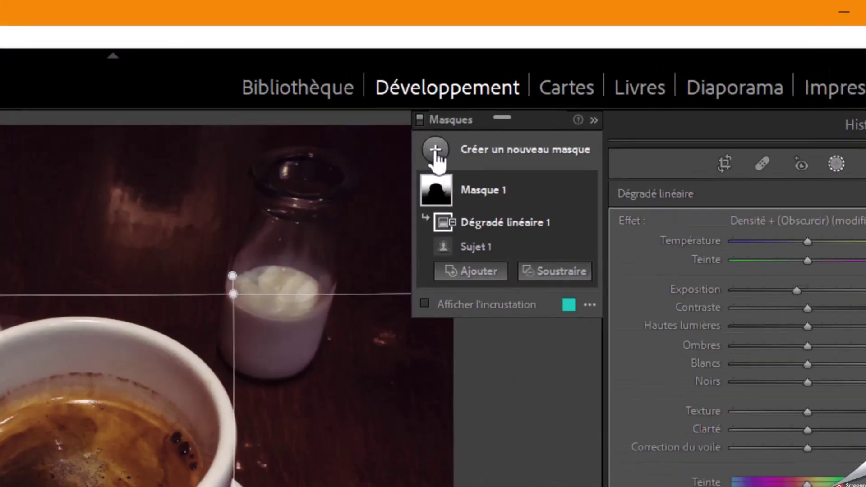
pyautogui.click(435, 126)
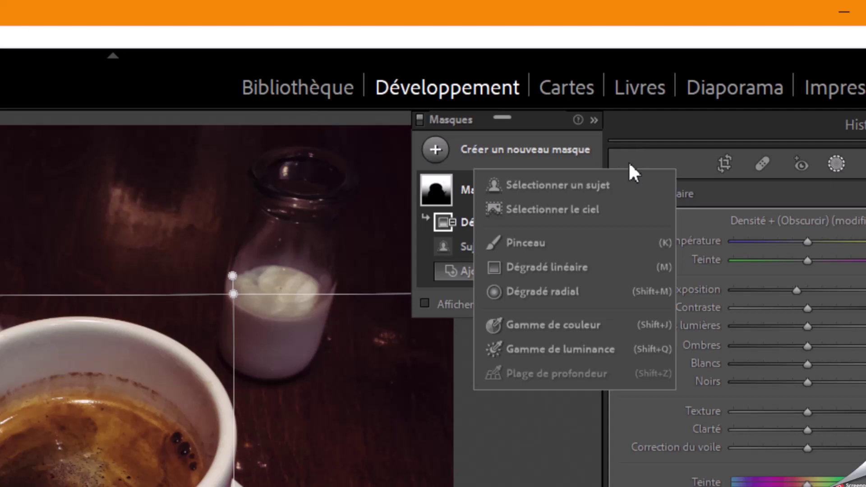
pyautogui.click(596, 186)
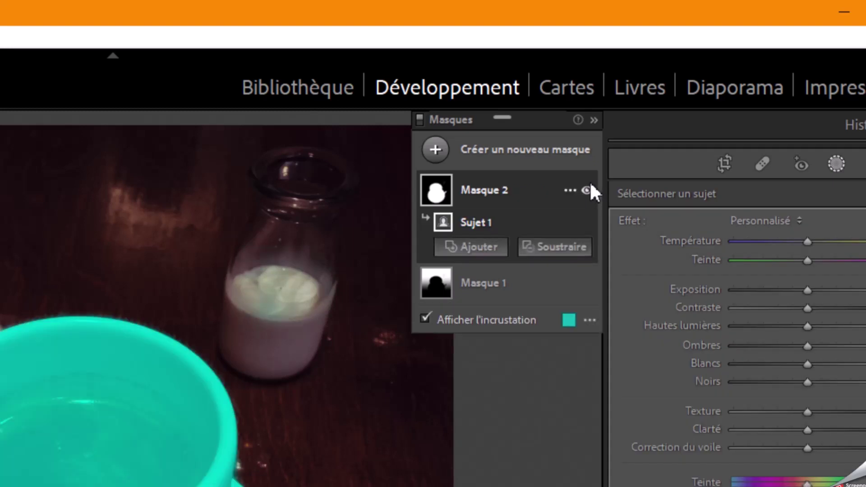
# - Intersect the cup mask with a horizontal linear gradient centered on the cup, so only the cup's left side stays masked
pyautogui.press('alt')
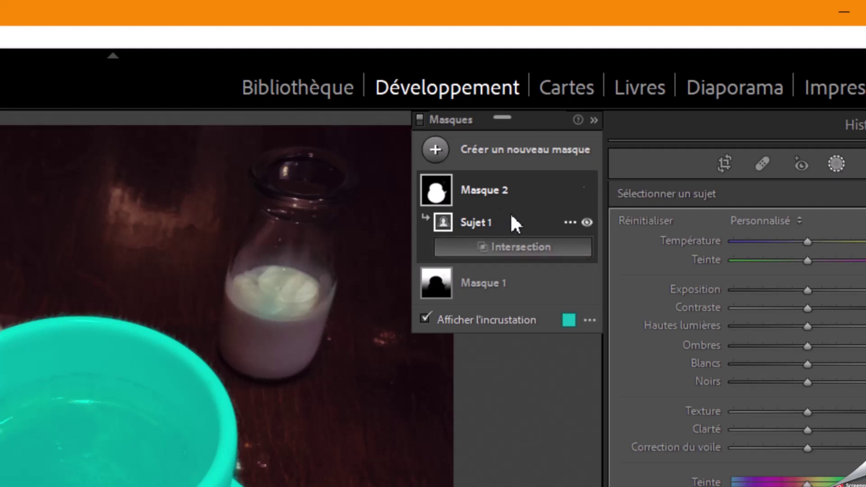
pyautogui.keyDown('alt'); pyautogui.click(538, 254); pyautogui.keyUp('alt')
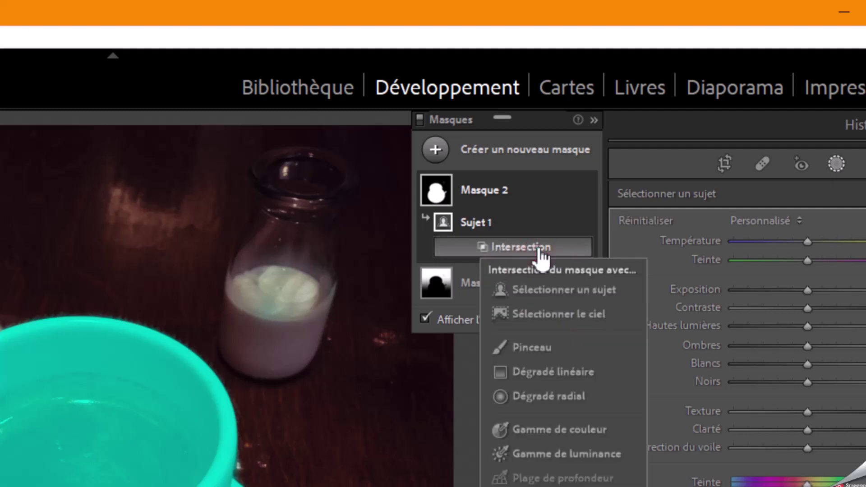
pyautogui.click(572, 372)
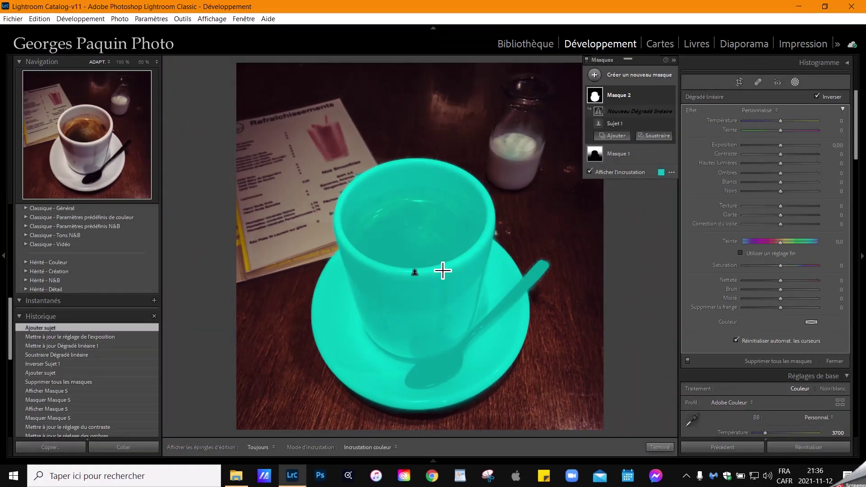
pyautogui.moveTo(447, 259); pyautogui.dragTo(479, 319)
pyautogui.moveTo(486, 260)
pyautogui.mouseDown()
pyautogui.moveTo(478, 242)
pyautogui.moveTo(485, 271)
pyautogui.moveTo(518, 263)
pyautogui.moveTo(522, 270)
pyautogui.moveTo(410, 266)
pyautogui.moveTo(492, 269)
pyautogui.mouseUp()
pyautogui.moveTo(372, 257); pyautogui.dragTo(360, 258)
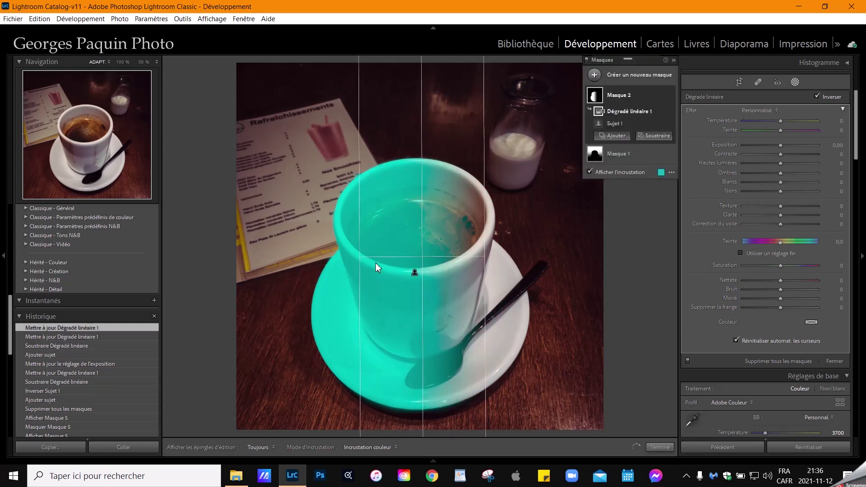
pyautogui.moveTo(424, 260); pyautogui.dragTo(416, 265)
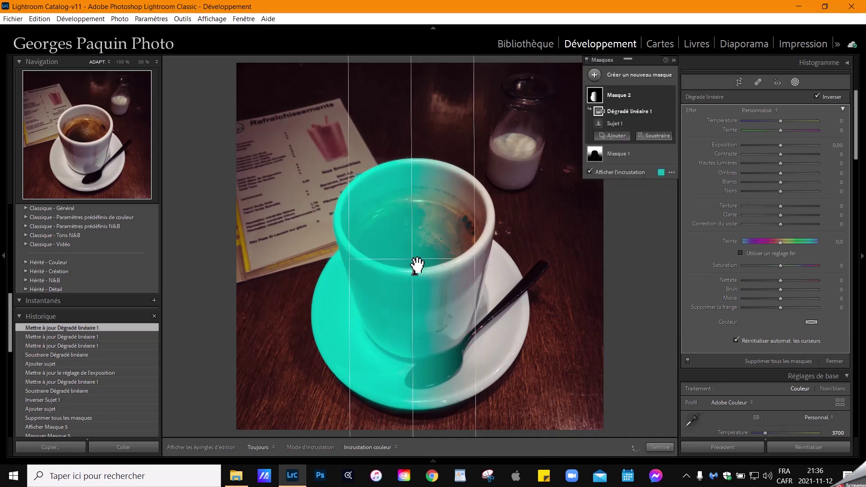
# - Hide the overlay, set the cup mask's Exposition to −0,39, Contraste to 20, Ombres to 37 and Noirs to −12, and finish masking
pyautogui.click(635, 174)
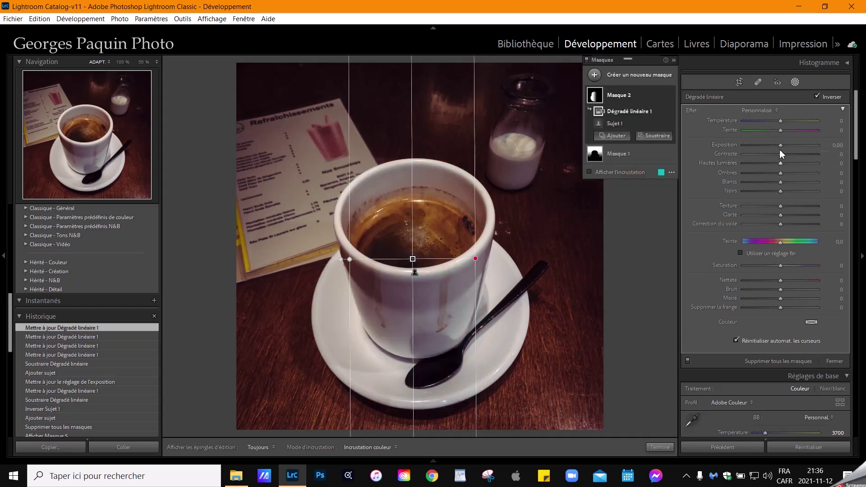
pyautogui.moveTo(780, 145); pyautogui.dragTo(776, 145)
pyautogui.moveTo(780, 191); pyautogui.dragTo(794, 173)
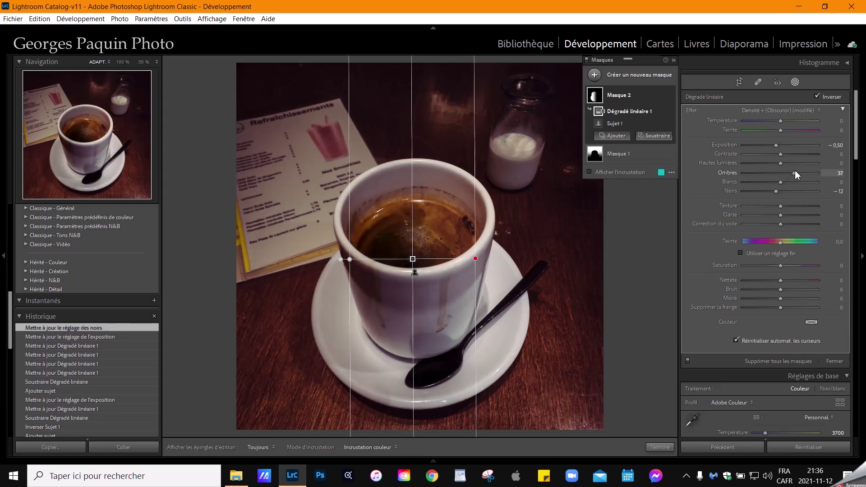
pyautogui.moveTo(776, 146); pyautogui.dragTo(783, 174)
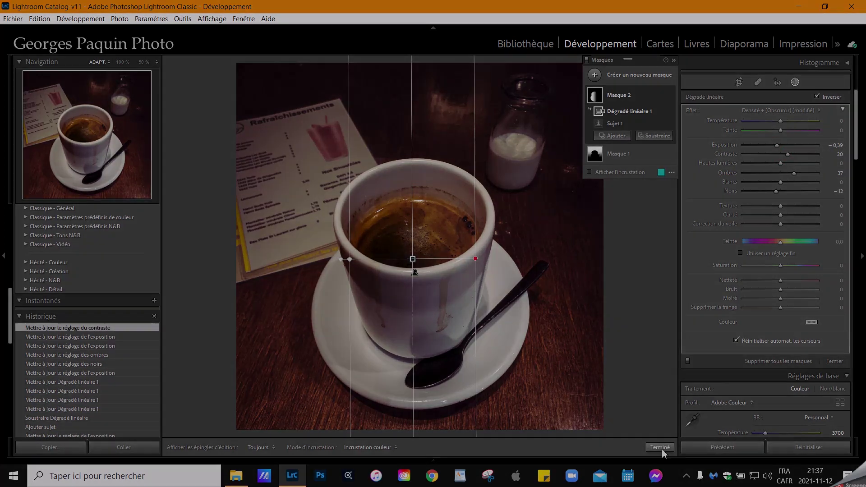
pyautogui.click(659, 447)
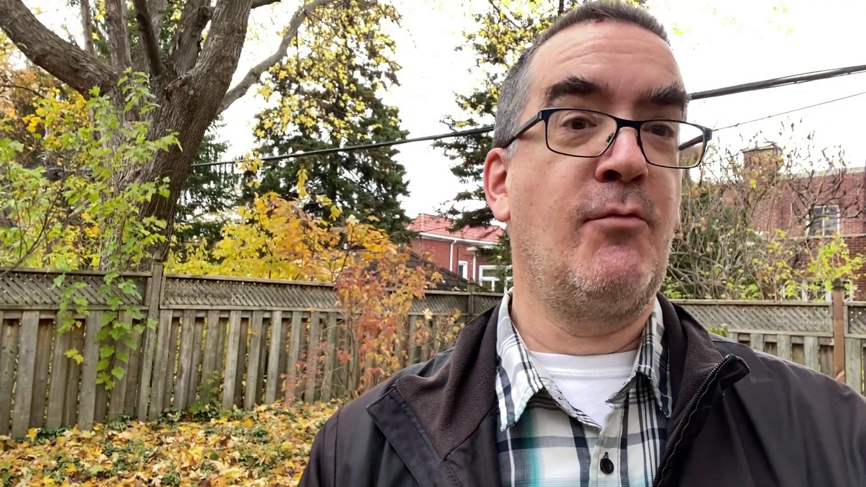